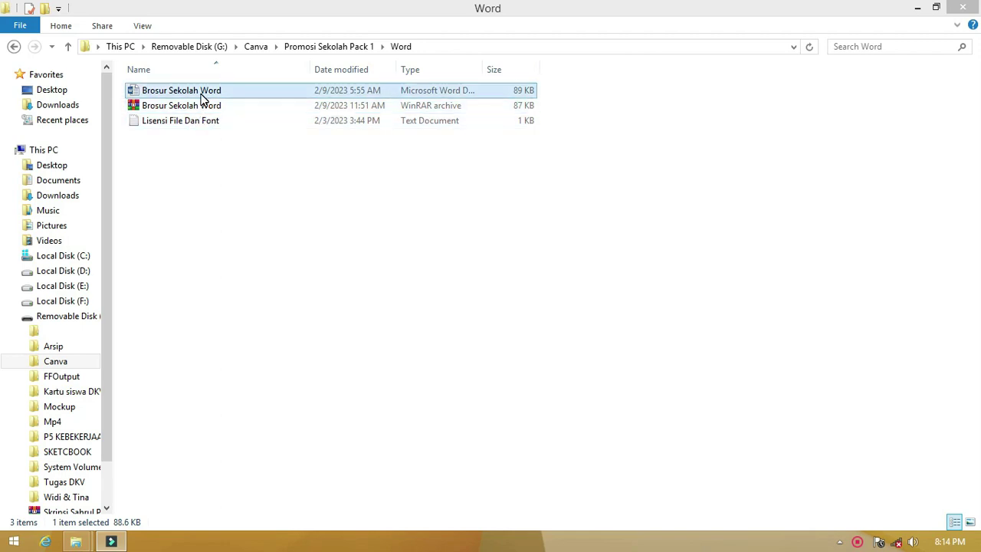
- Read and close the licence notes, then open the Brosur Sekolah Word document
double_click(197, 123)
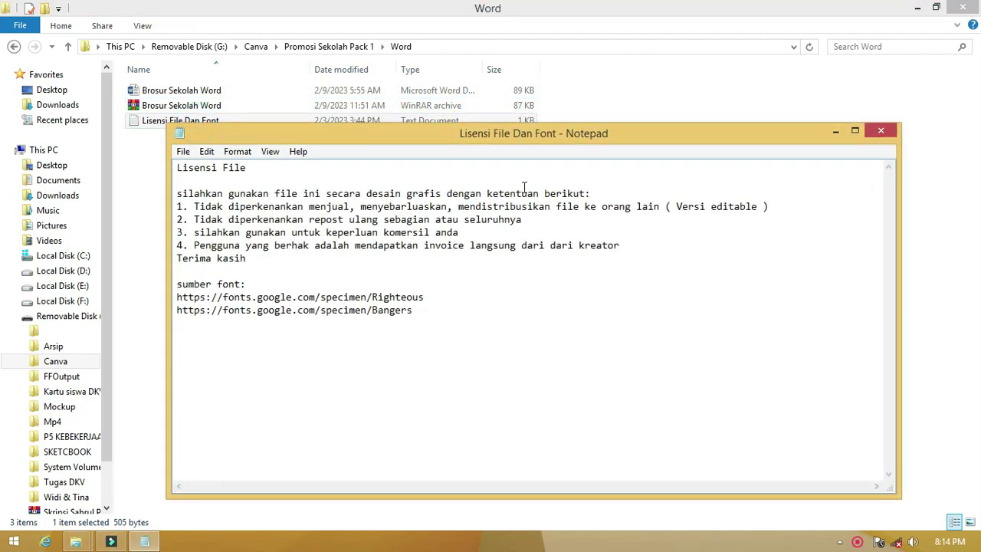
click(880, 131)
double_click(146, 93)
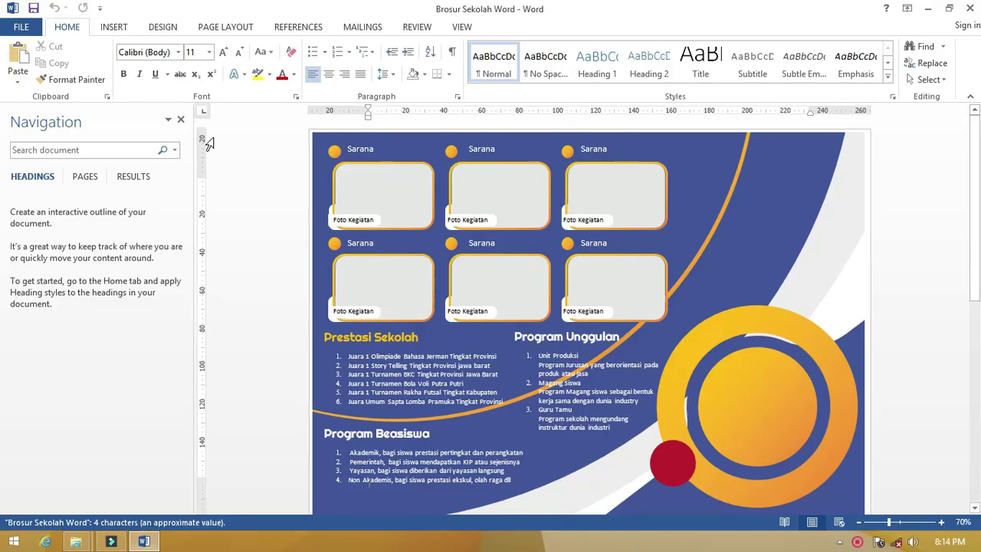
- Close the Navigation pane and scroll through both brochure pages
click(181, 120)
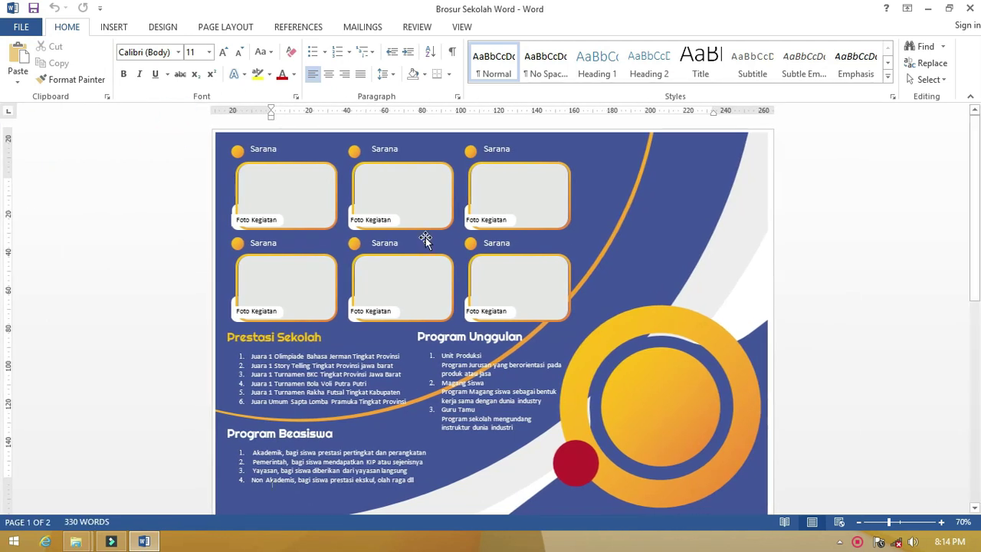
ctrl+scroll(371, 291, down, 3)
scroll(371, 291, down, 5)
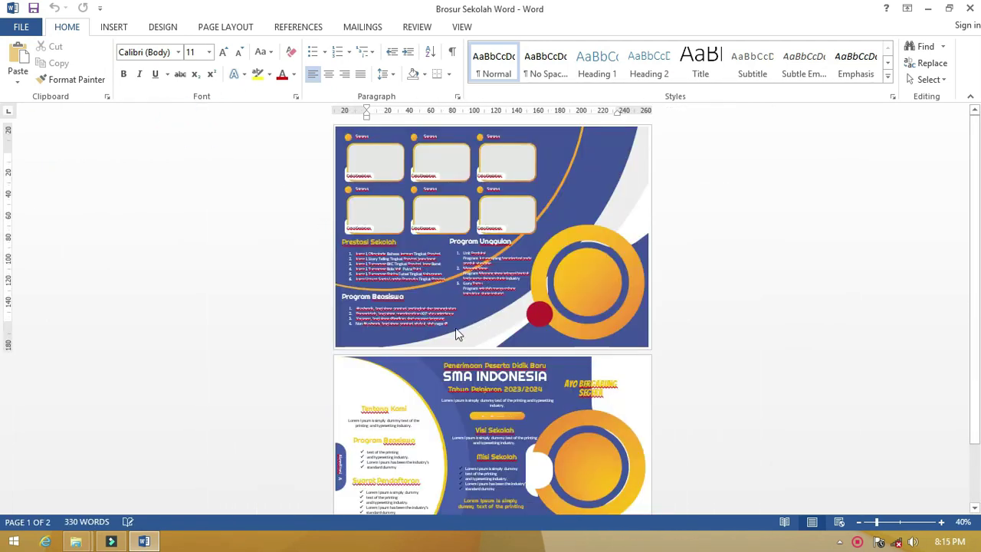
scroll(505, 378, down, 2)
ctrl+scroll(506, 374, up, 5)
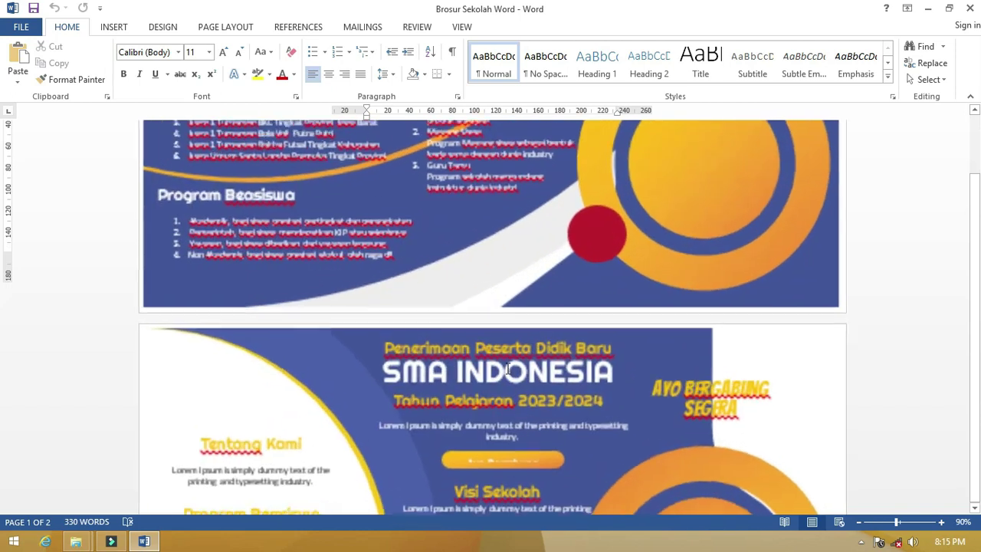
scroll(513, 353, down, 3)
scroll(514, 353, up, 2)
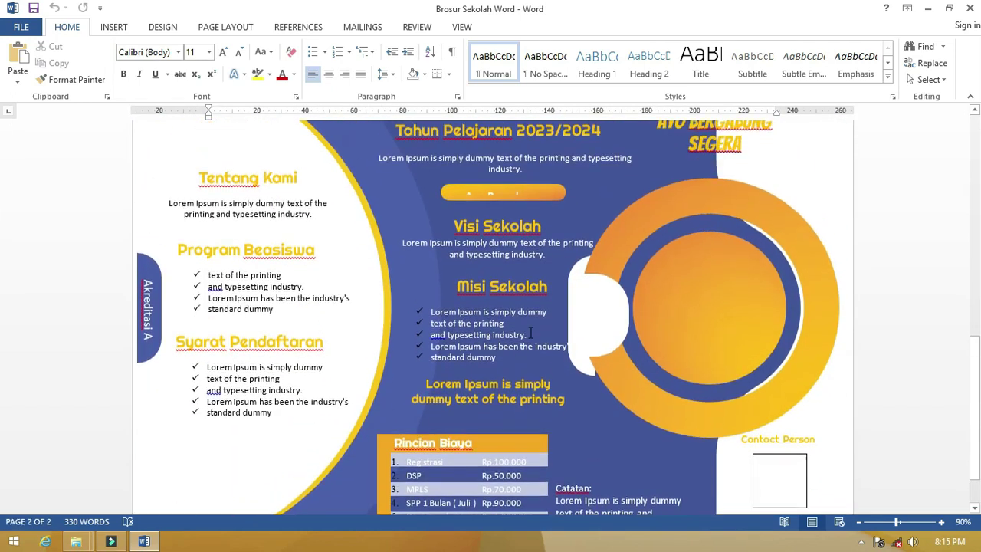
scroll(438, 251, up, 3)
- Undo the accidental selection of the white curved shape and the page 1 background shape move
click(438, 250)
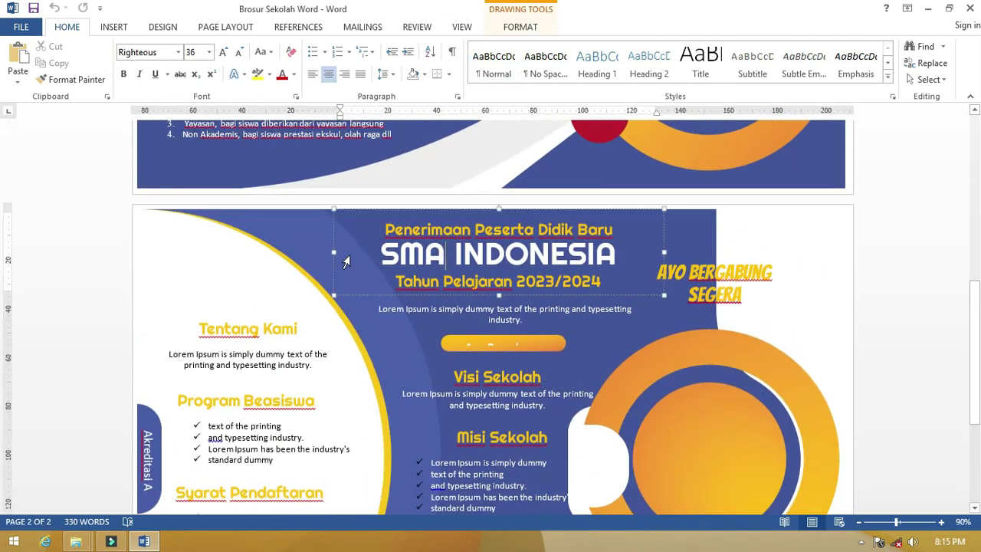
click(250, 246)
key(ctrl+z)
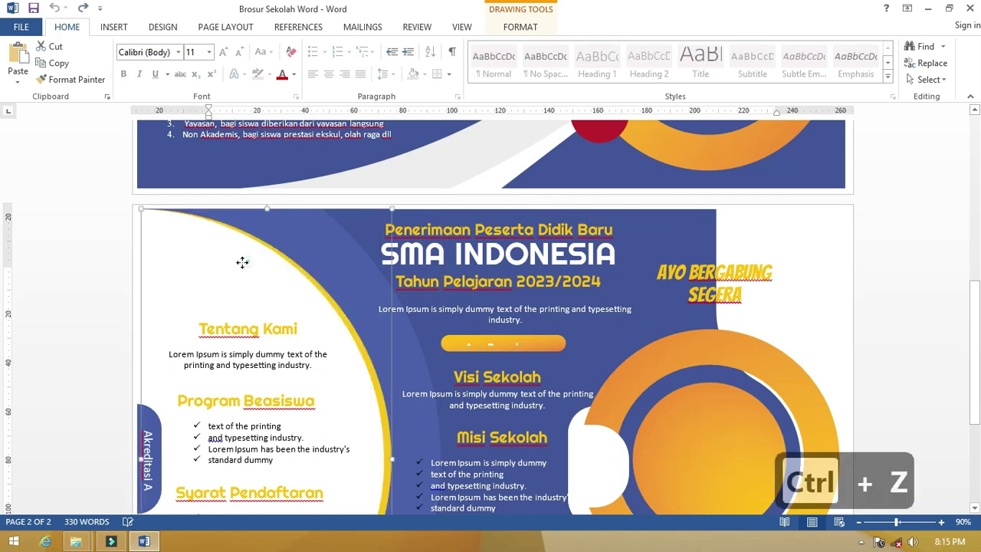
key(ctrl+z)
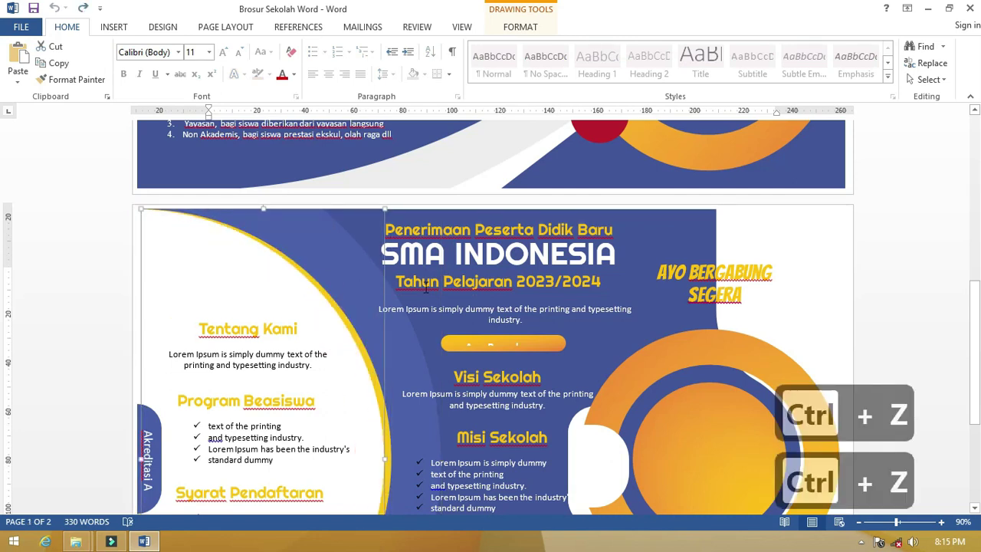
scroll(513, 287, up, 10)
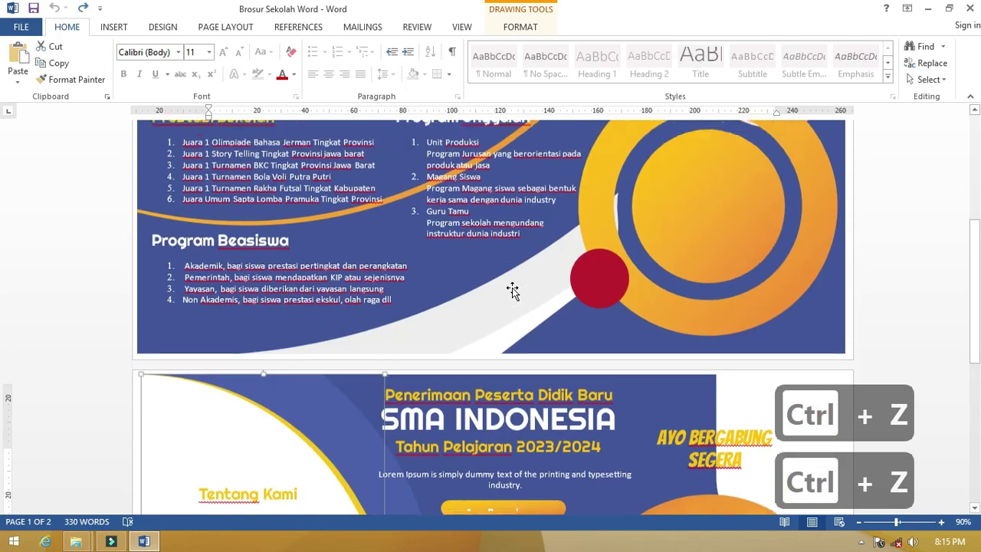
scroll(512, 292, up, 2)
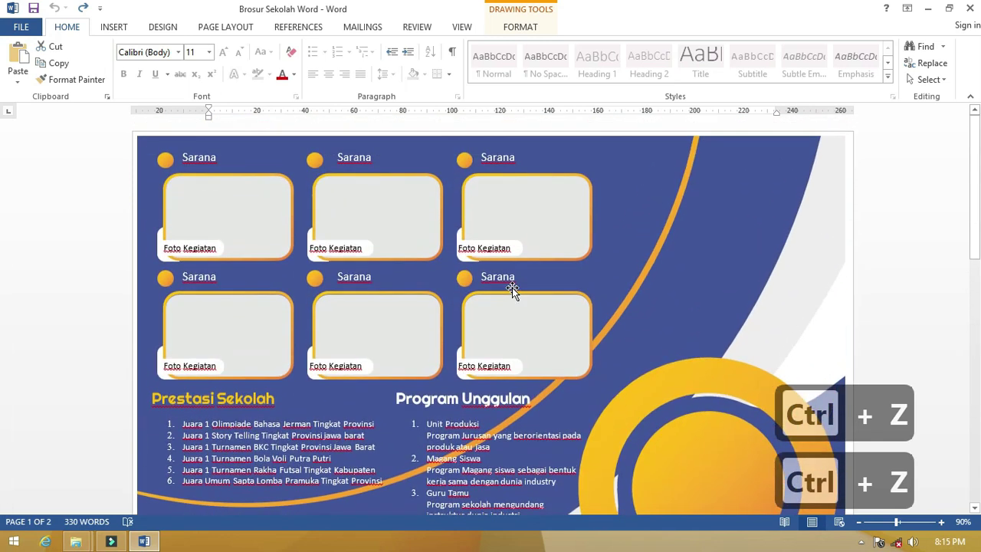
drag(531, 198, 509, 197)
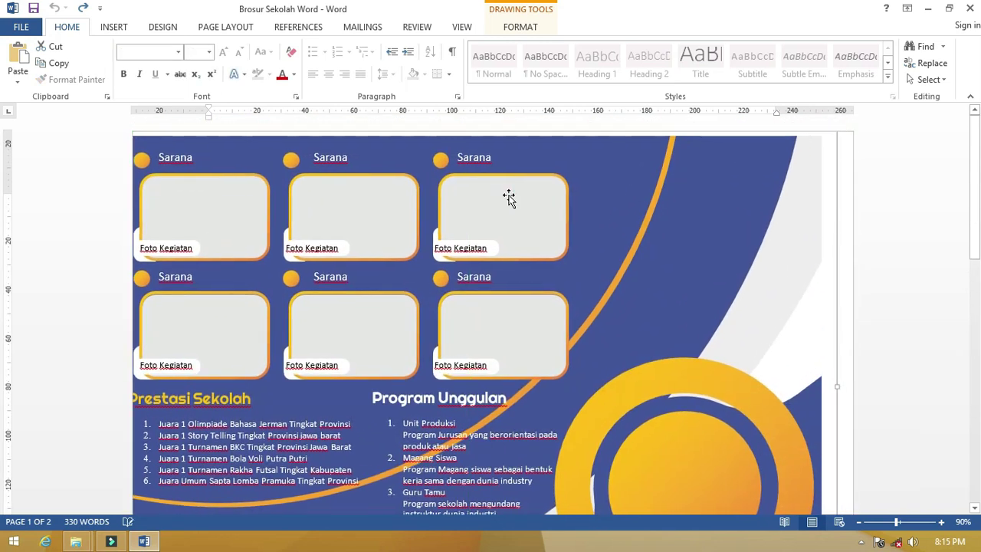
key(ctrl+z)
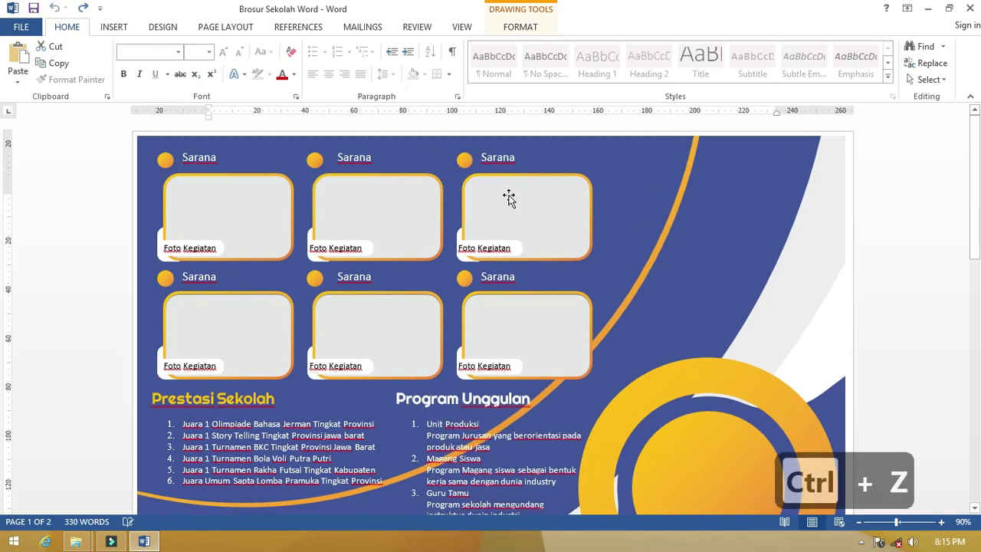
- Review page 2's visi, misi, requirement lists and Rincian Biaya fee table
scroll(411, 192, down, 2)
scroll(411, 192, down, 3)
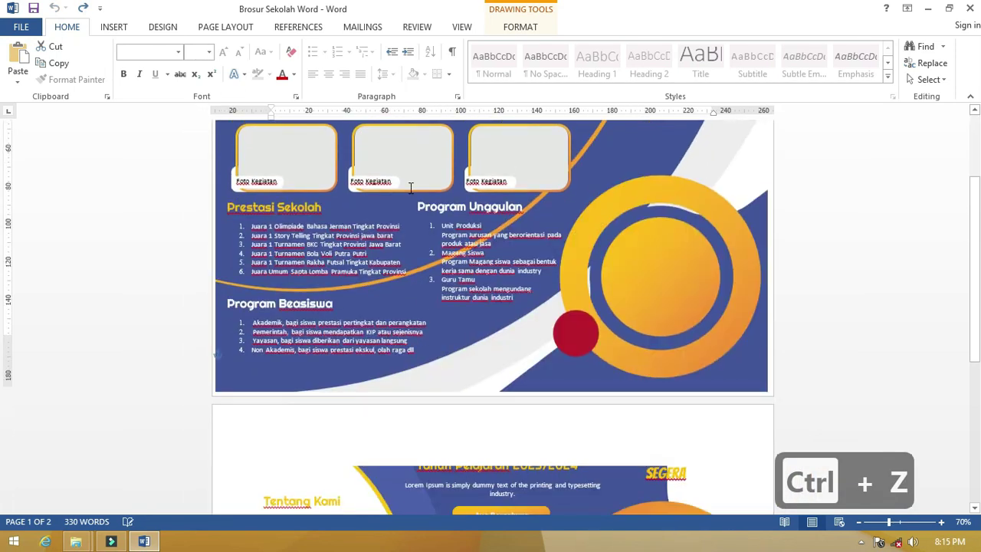
scroll(411, 196, down, 5)
scroll(412, 204, down, 1)
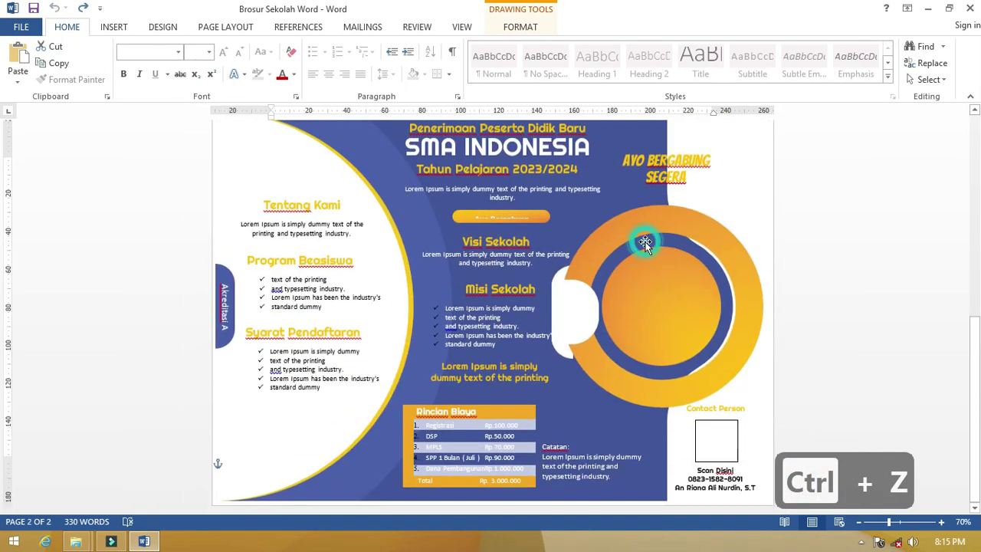
scroll(656, 252, up, 3)
scroll(655, 245, up, 2)
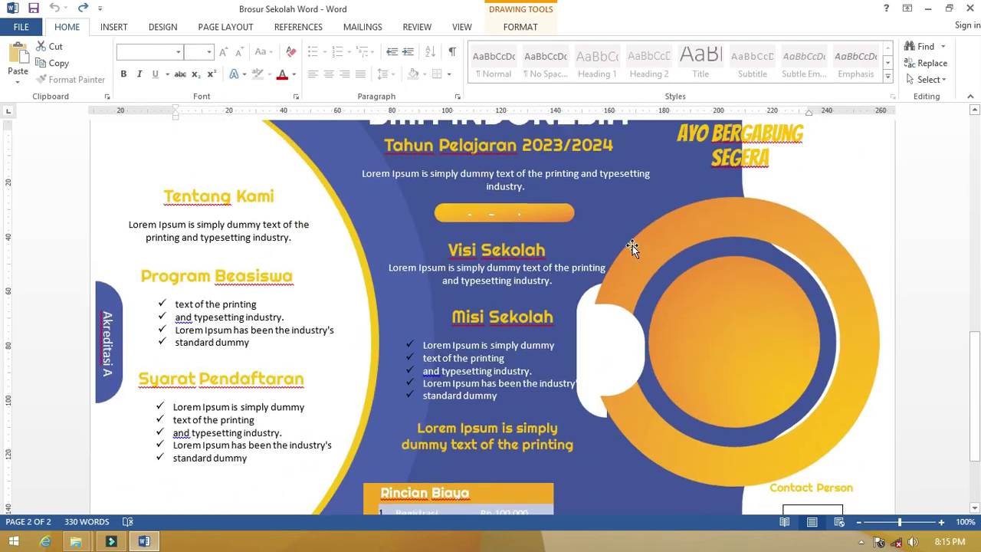
scroll(632, 246, up, 2)
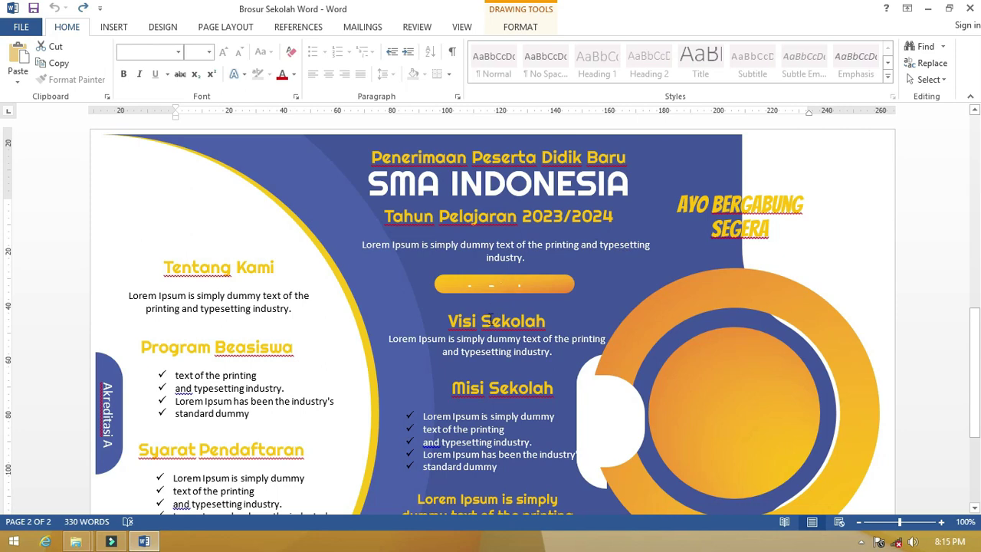
scroll(264, 340, down, 1)
scroll(242, 253, down, 2)
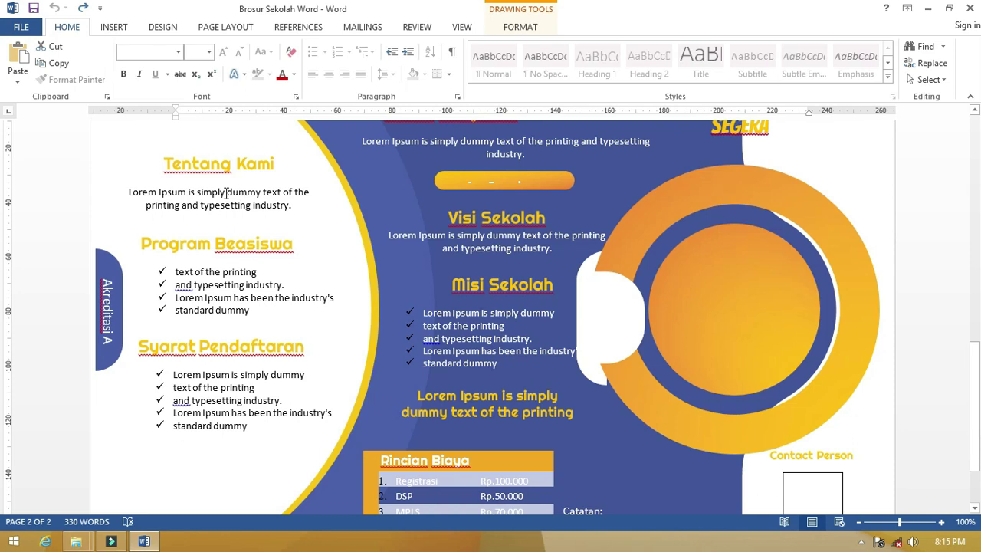
scroll(236, 276, down, 2)
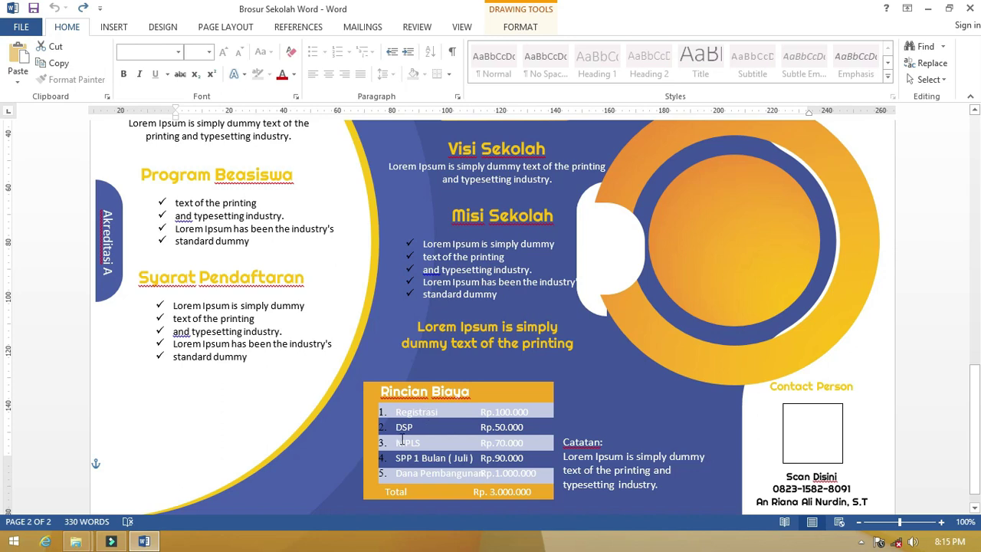
click(403, 414)
scroll(614, 453, down, 1)
click(624, 441)
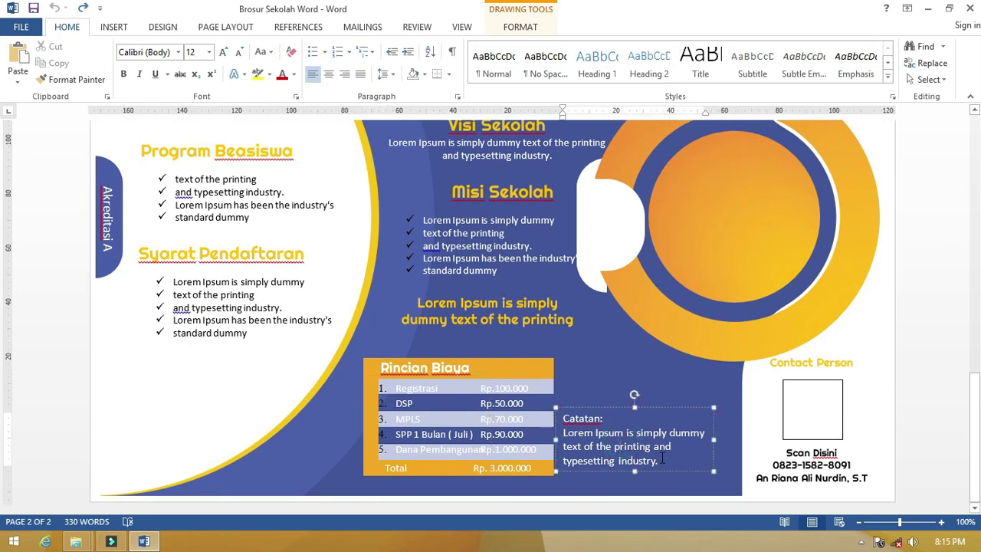
click(784, 407)
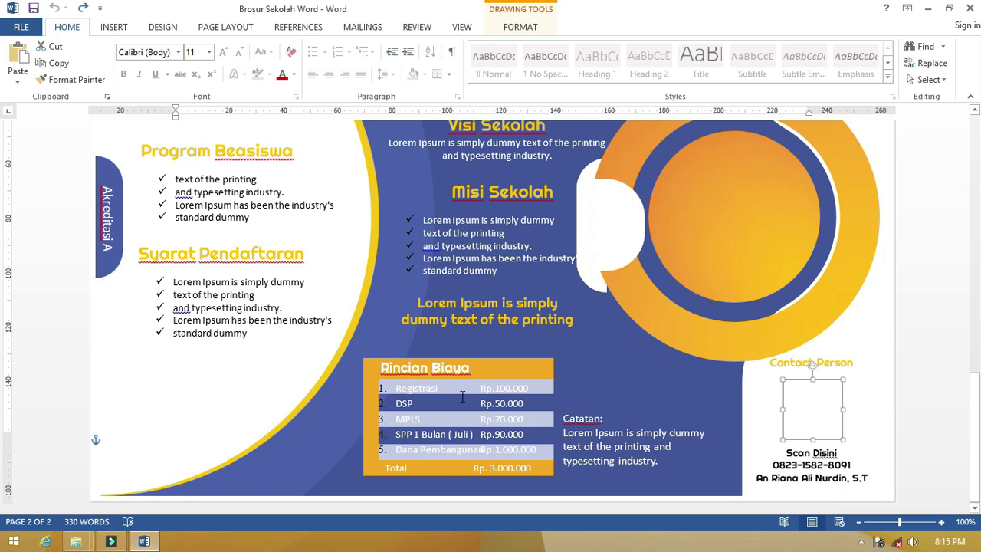
click(408, 393)
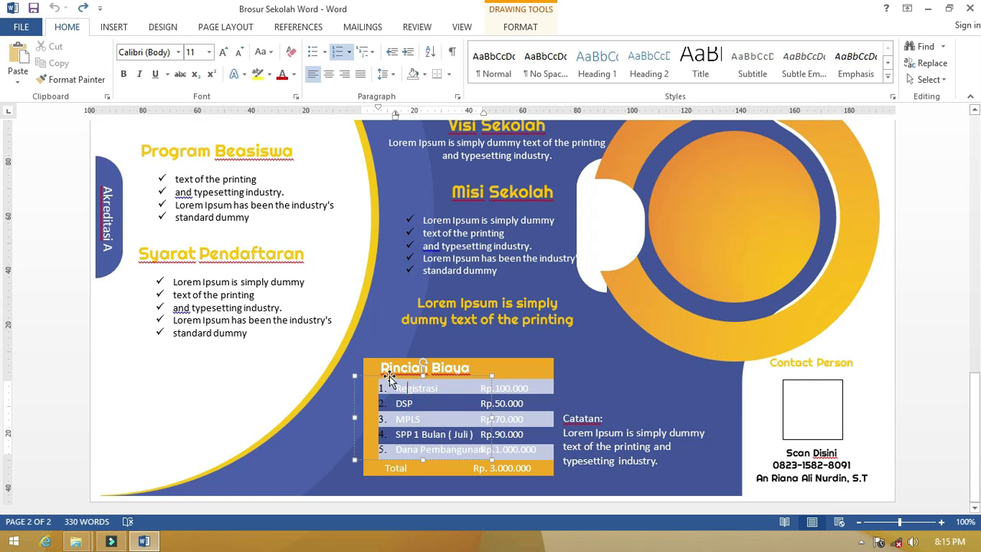
ctrl+scroll(397, 379, down, 3)
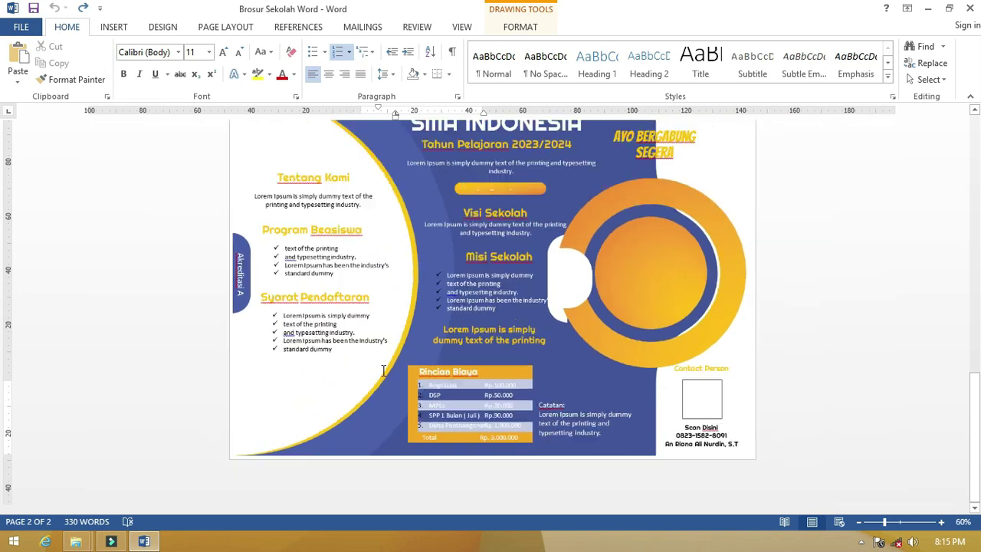
ctrl+scroll(447, 434, up, 2)
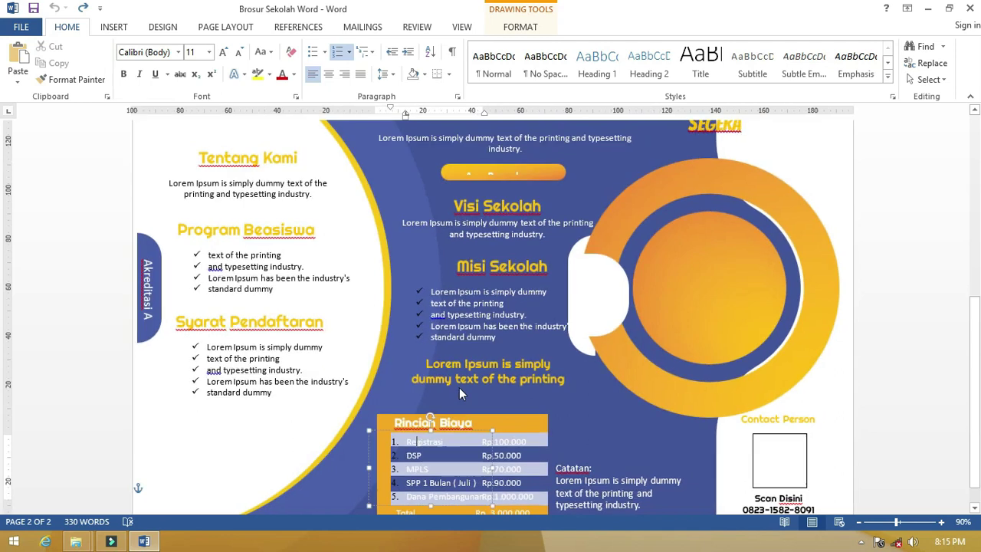
scroll(465, 404, down, 1)
ctrl+scroll(418, 402, up, 3)
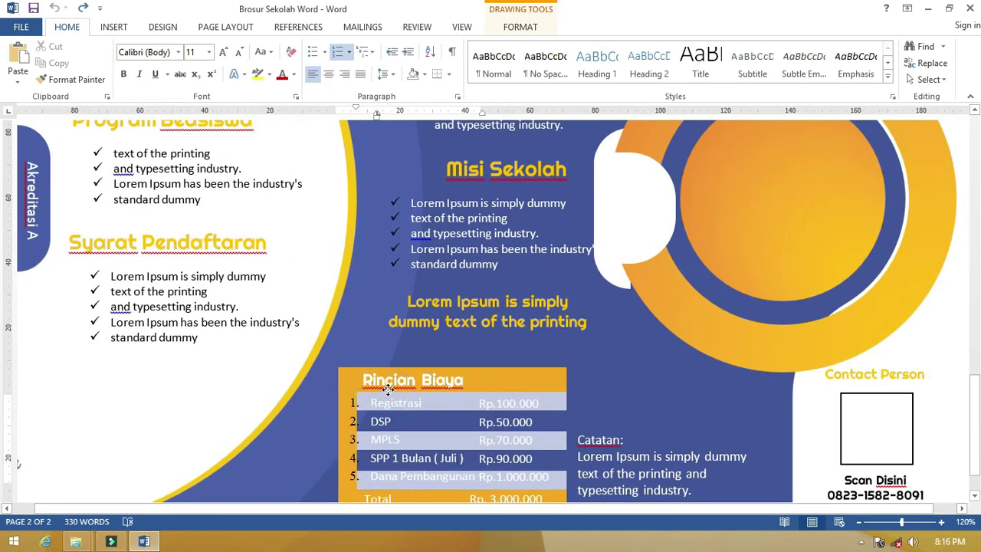
- Select all five Misi Sekolah list lines and make their text yellow
drag(394, 390, 383, 389)
double_click(386, 400)
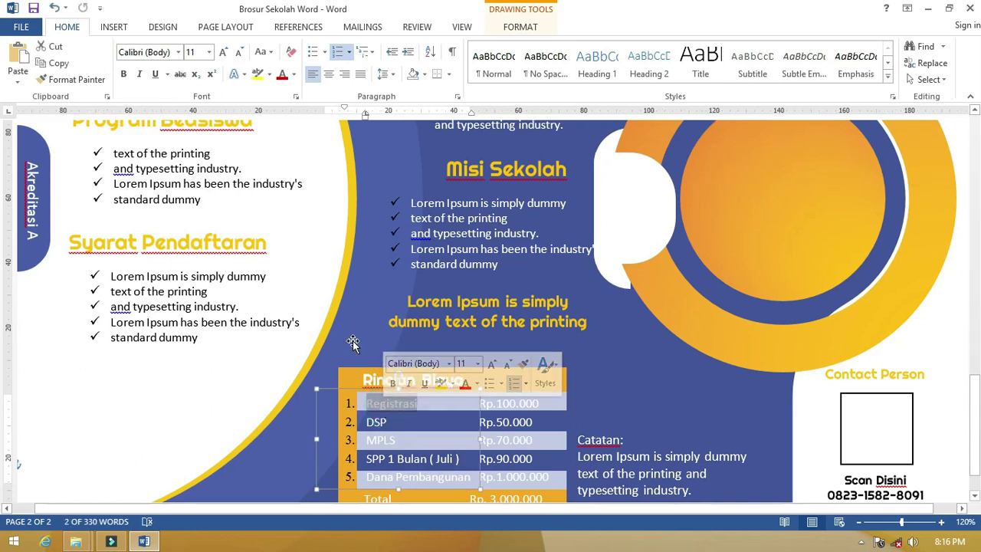
double_click(466, 263)
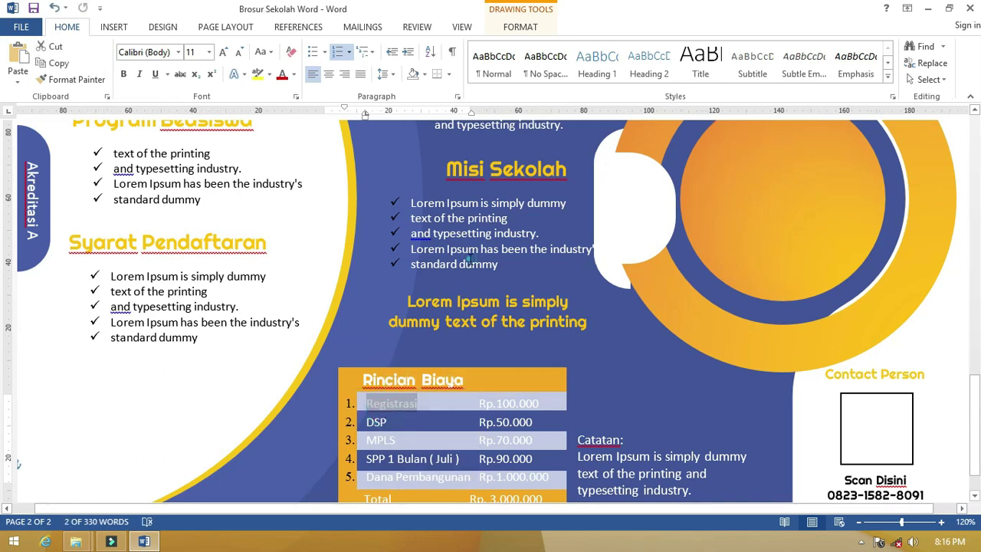
drag(447, 261, 418, 238)
click(412, 230)
double_click(414, 233)
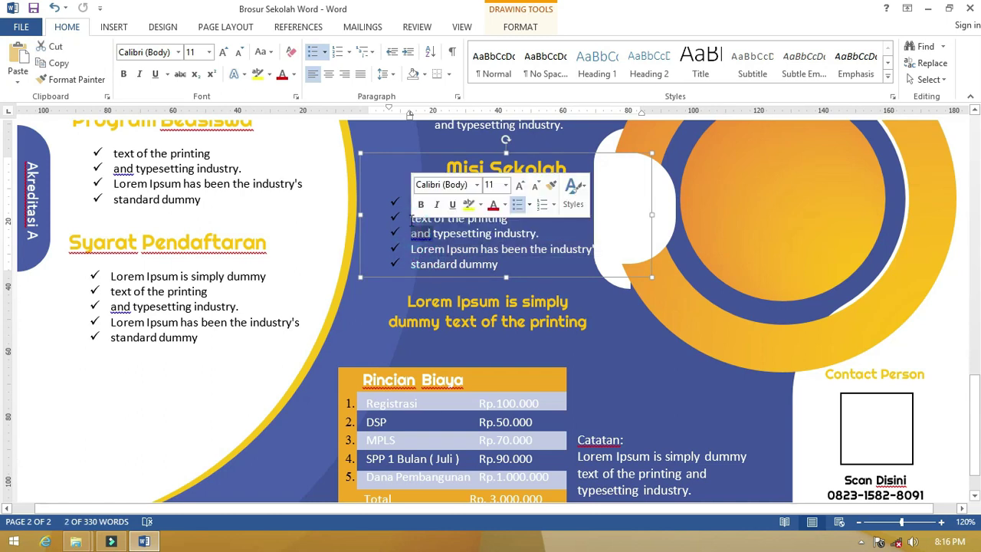
click(406, 212)
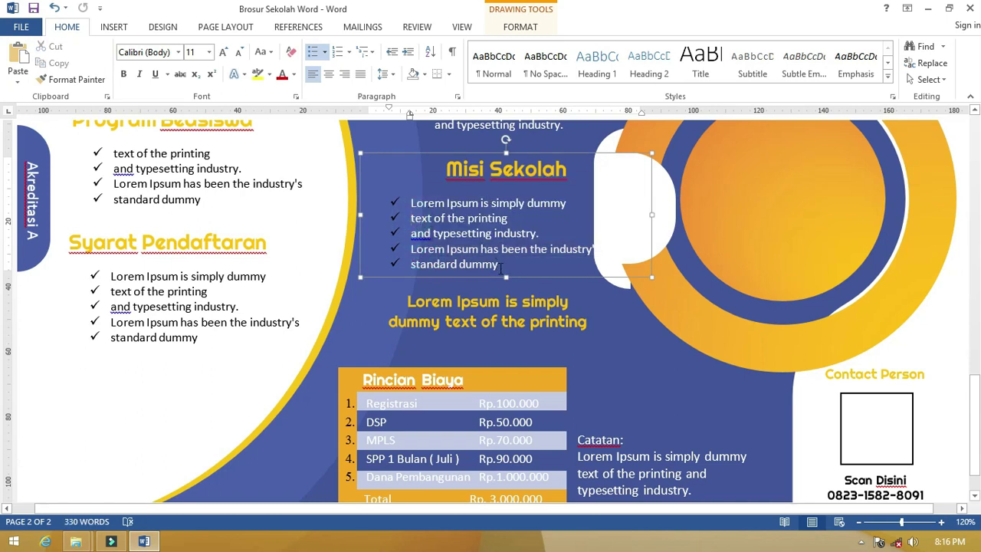
drag(500, 267, 376, 198)
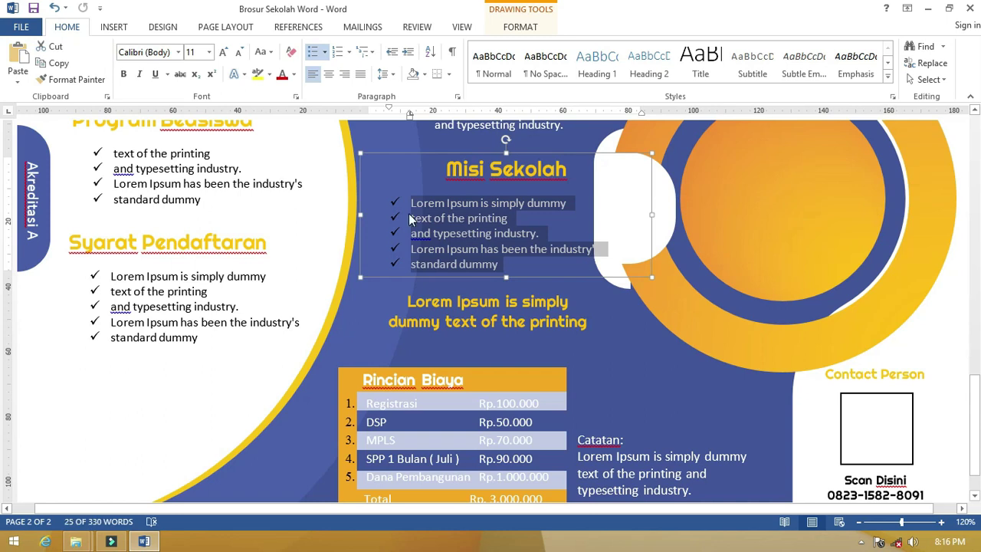
click(294, 73)
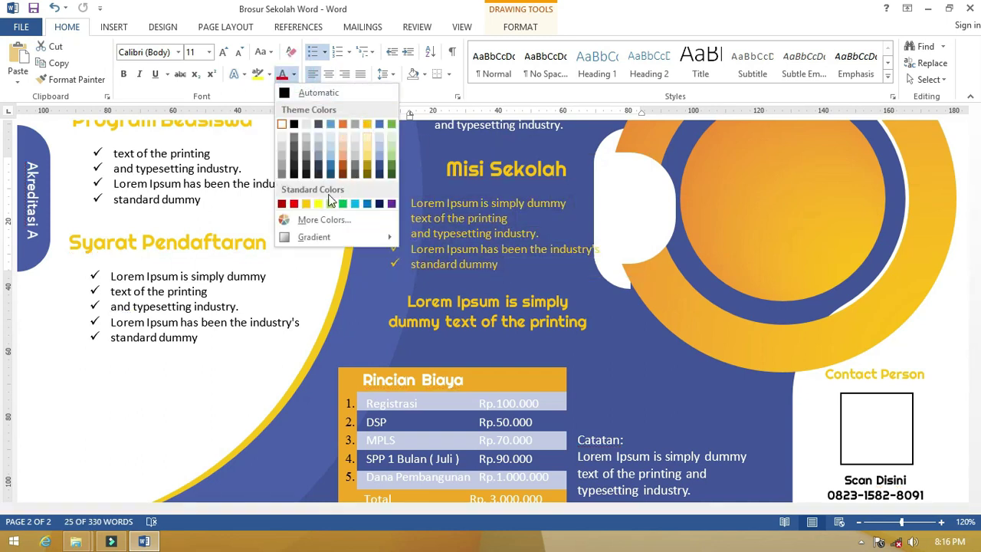
click(360, 130)
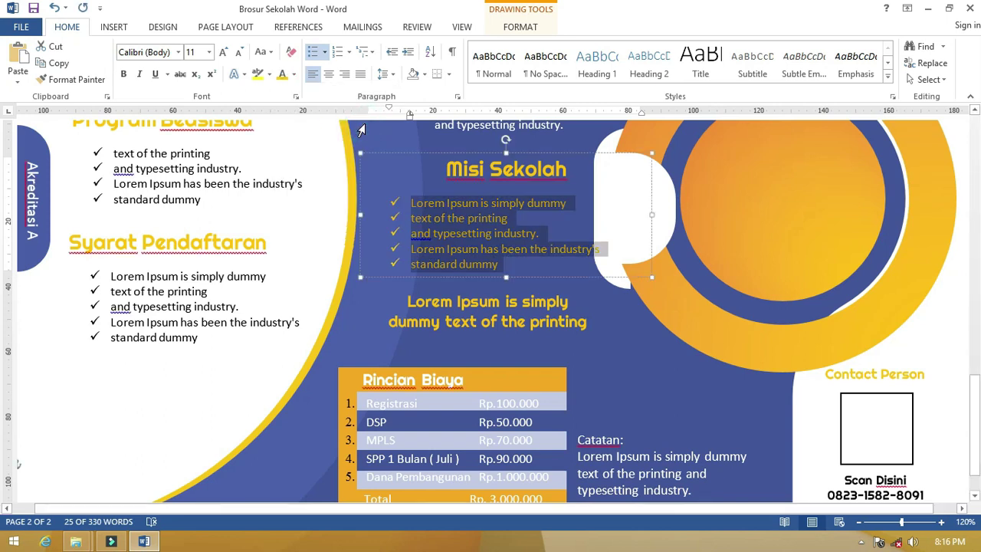
- Give the Misi Sekolah list round bullet dots
click(349, 51)
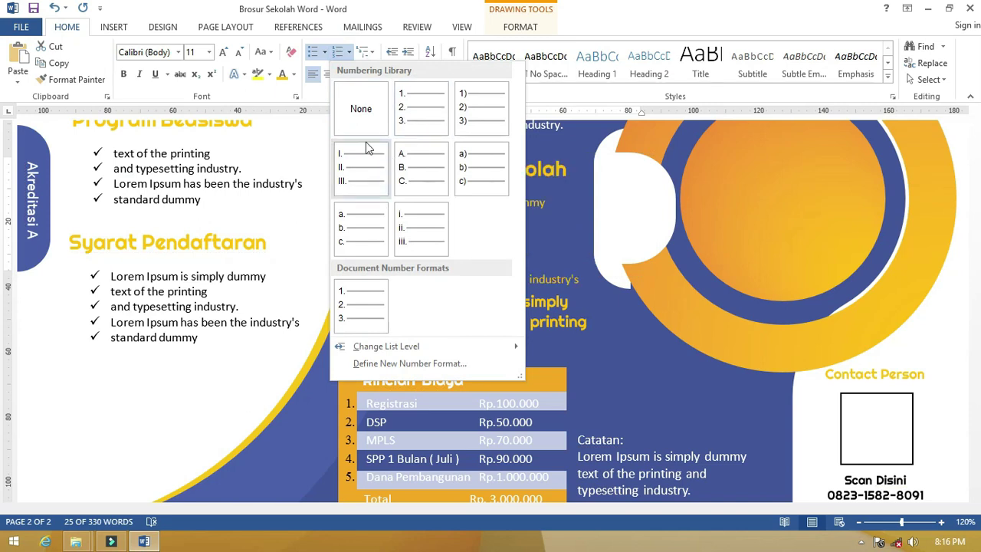
click(325, 51)
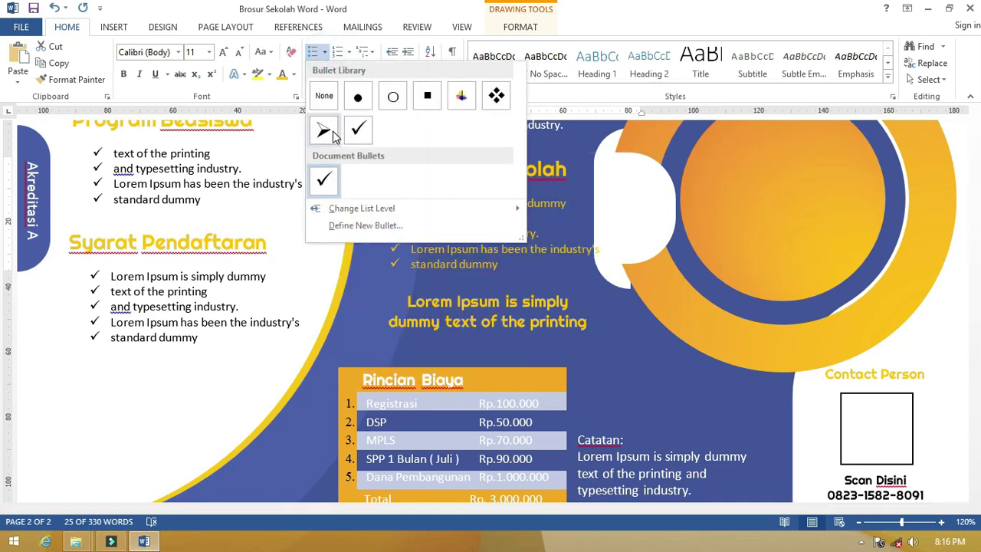
click(362, 136)
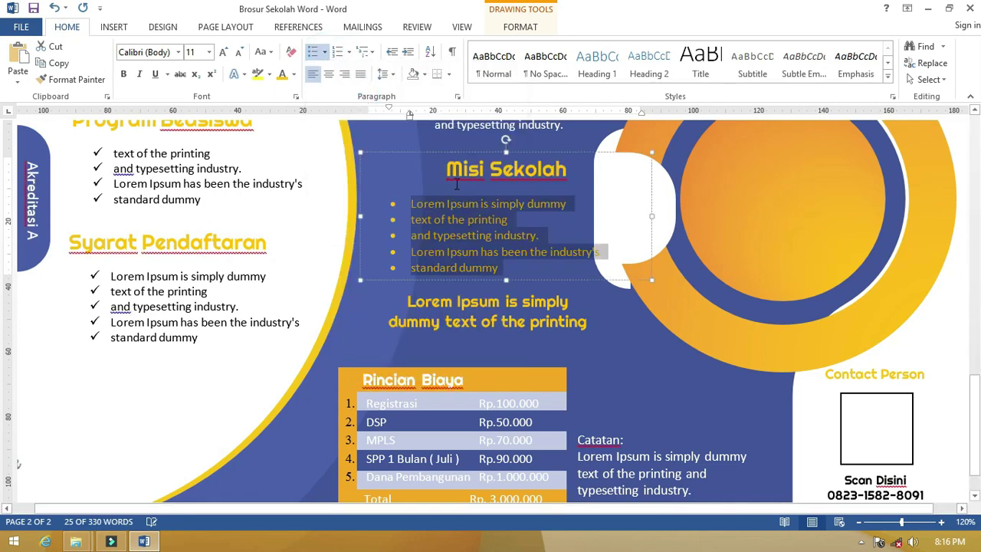
key(ctrl+z)
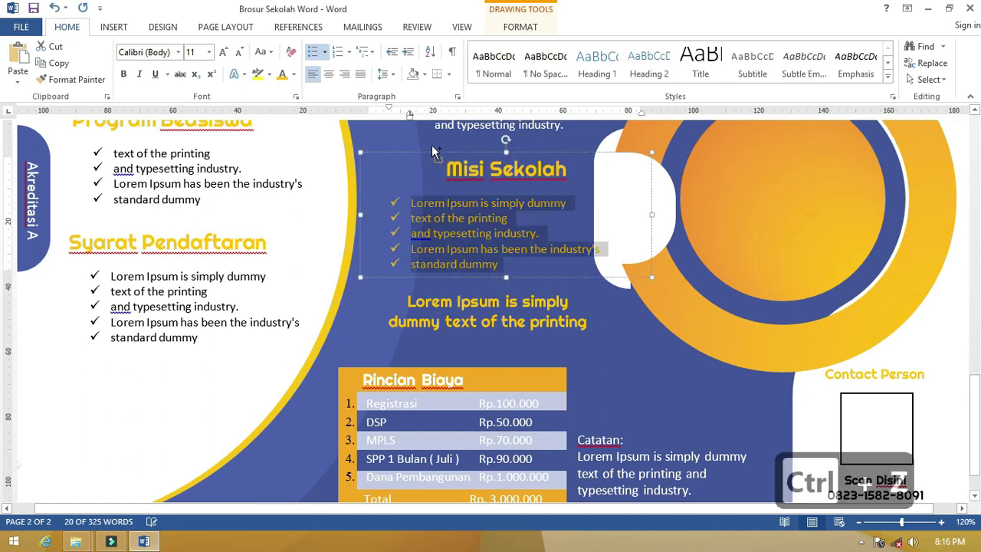
ctrl+scroll(417, 176, down, 4)
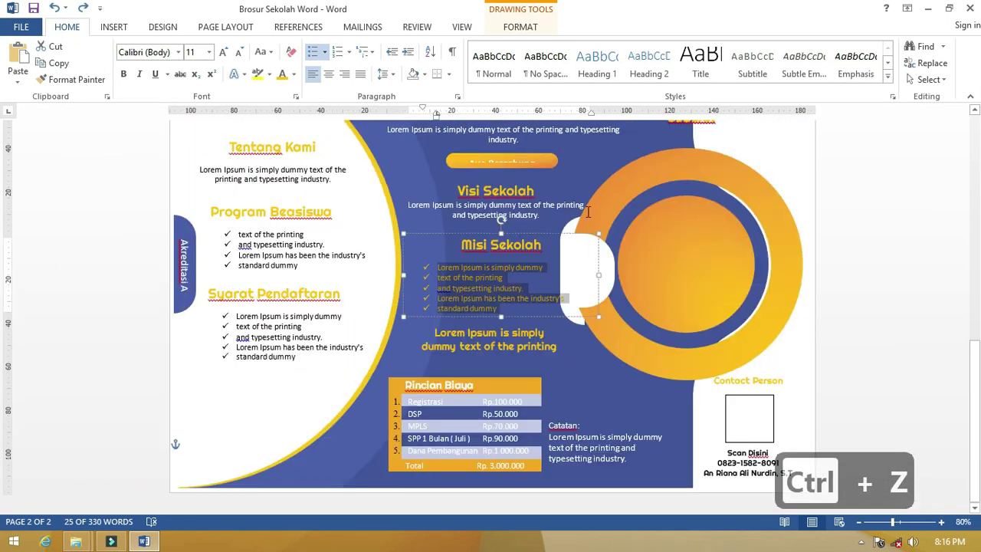
scroll(656, 233, up, 2)
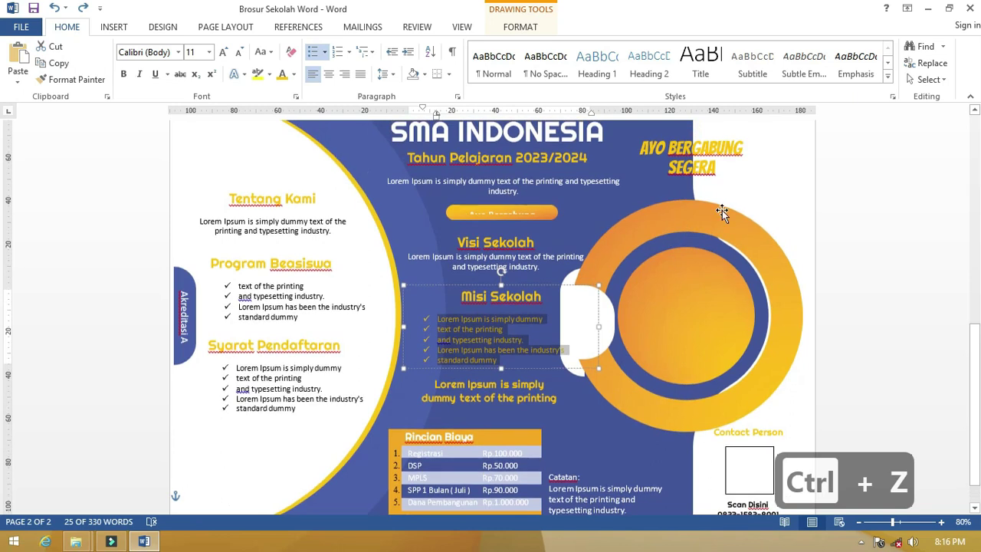
scroll(685, 289, up, 1)
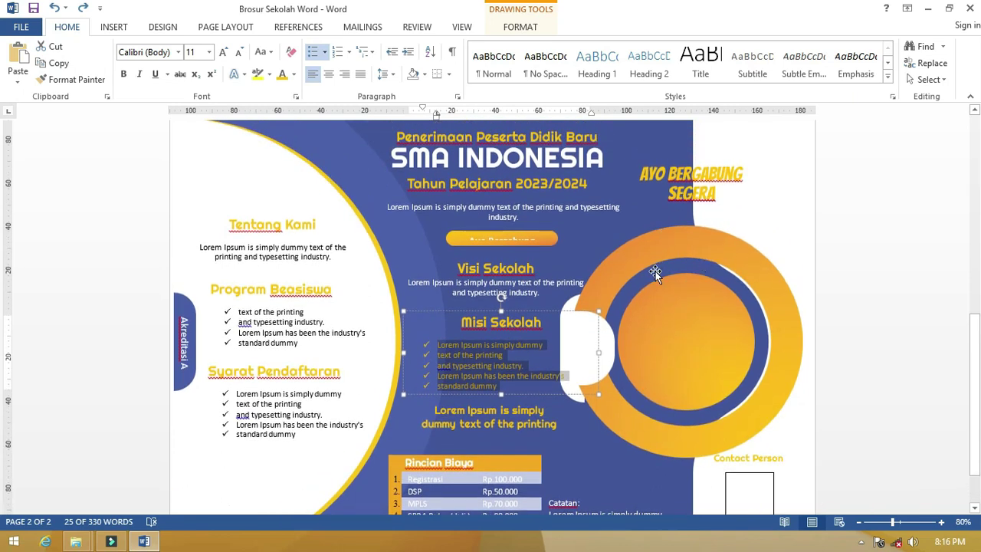
click(569, 303)
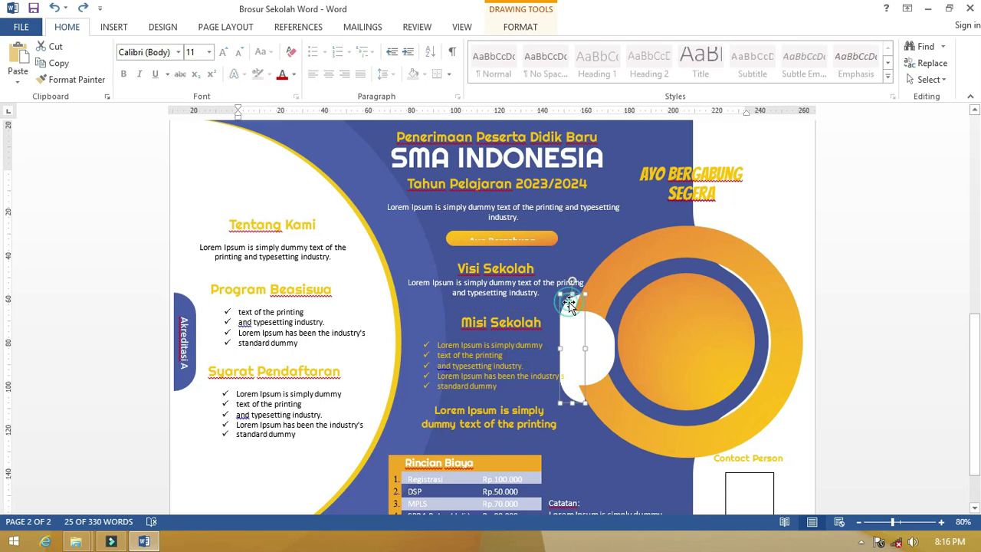
click(626, 248)
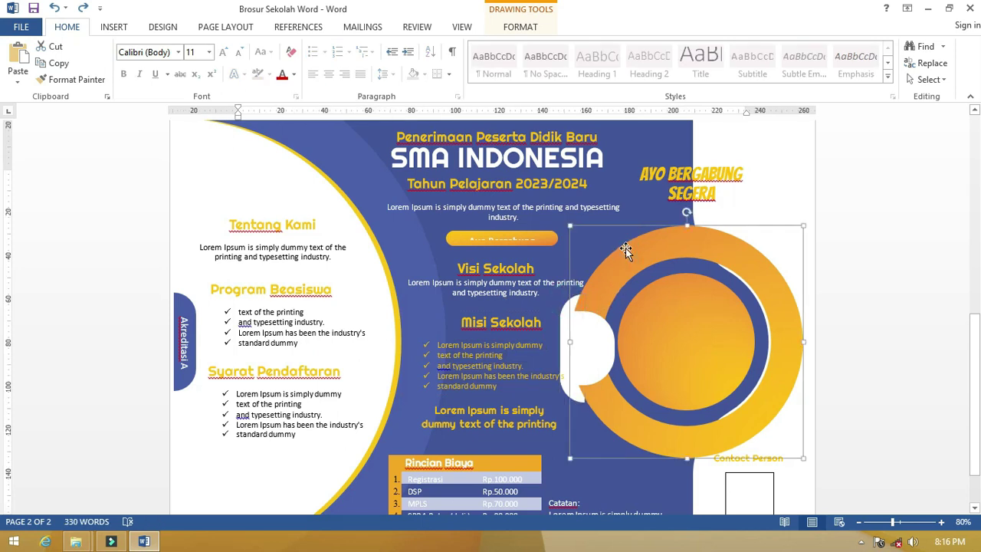
- Draw a 106.2 mm by 61.01 mm rectangle over the orange ring on page 2
click(114, 29)
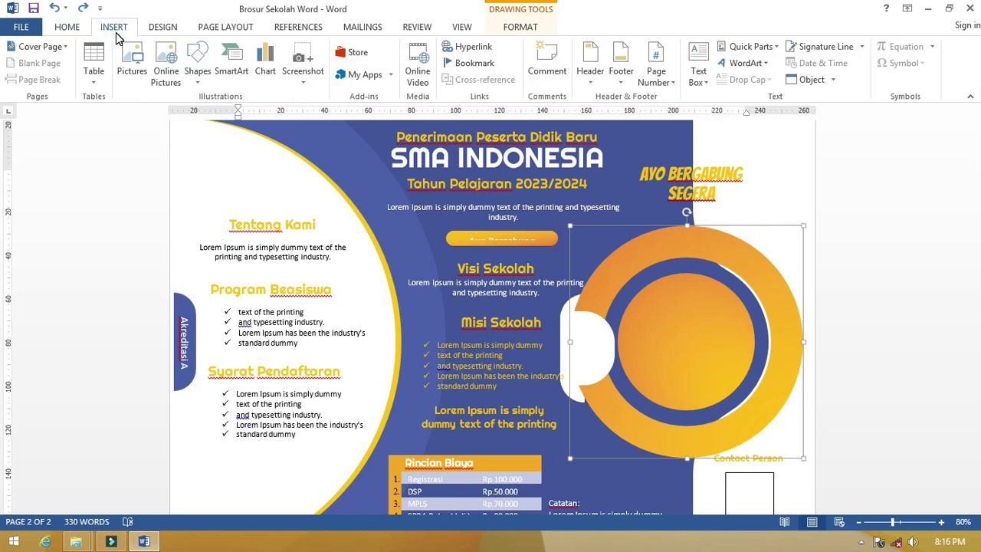
click(200, 80)
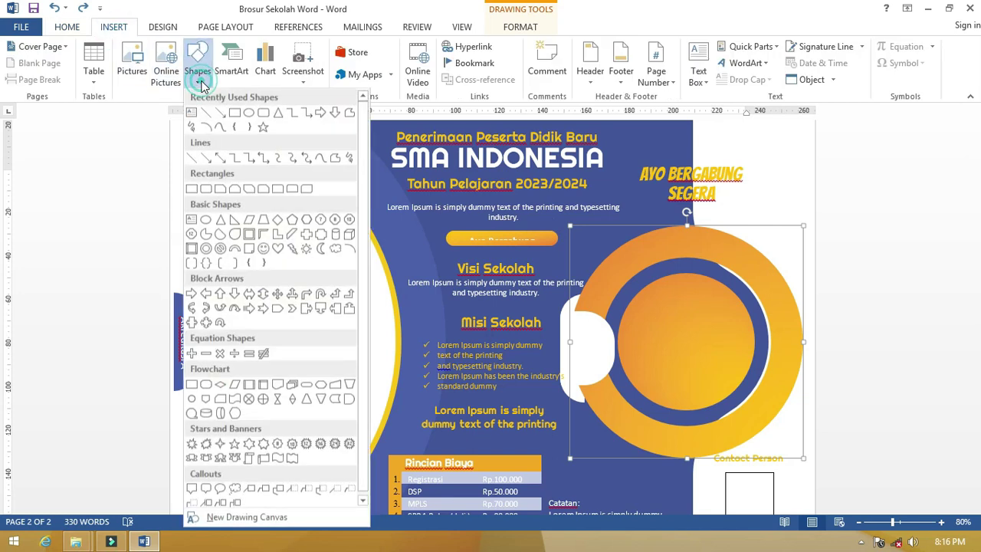
click(234, 114)
mouse_move(629, 222)
mouse_down()
mouse_move(757, 436)
mouse_move(759, 458)
mouse_up()
drag(692, 333, 686, 354)
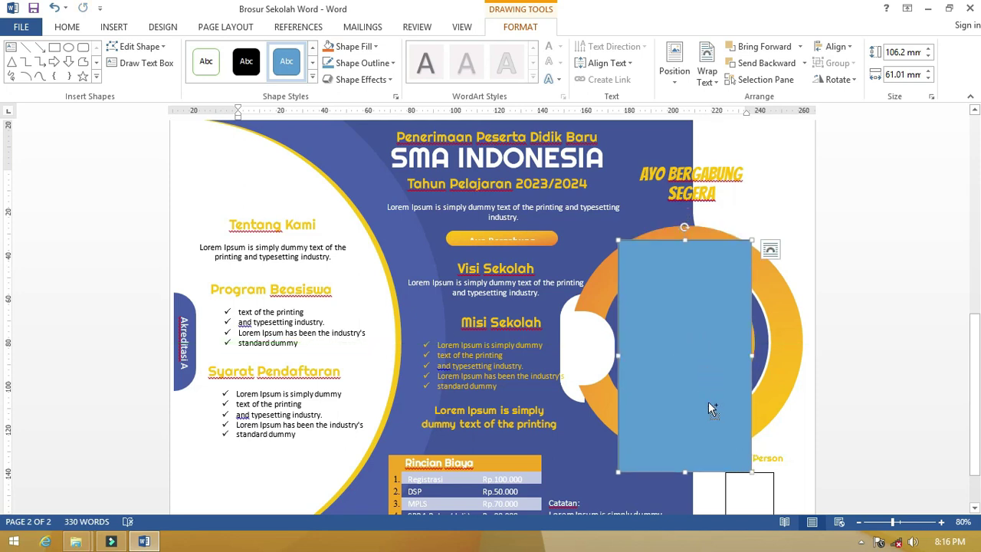
ctrl+scroll(708, 401, up, 7)
scroll(657, 391, down, 5)
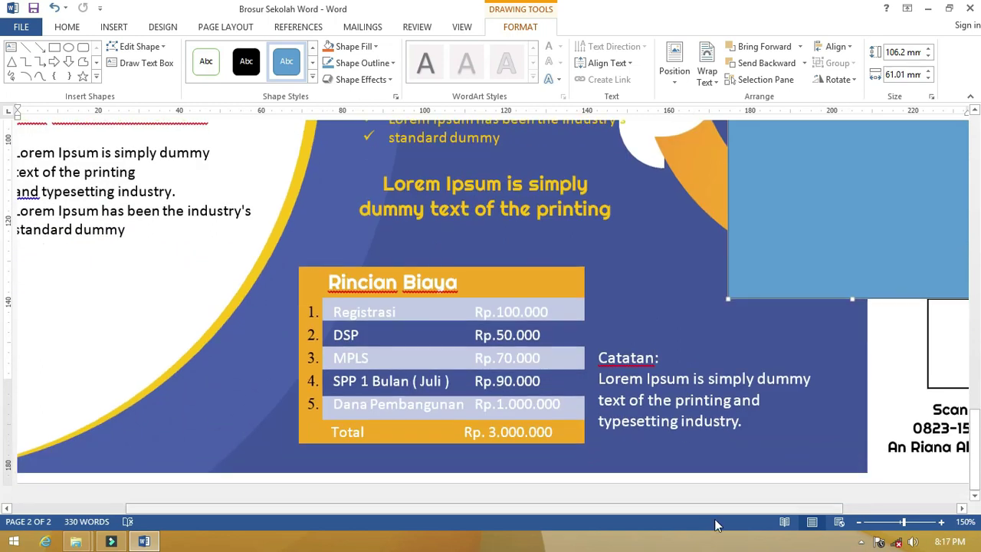
drag(741, 507, 855, 509)
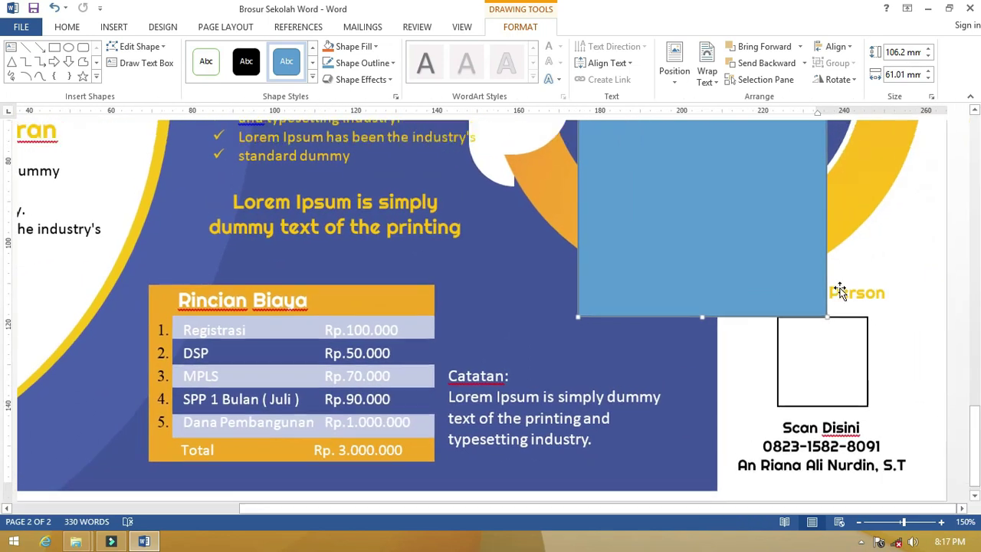
scroll(840, 291, up, 3)
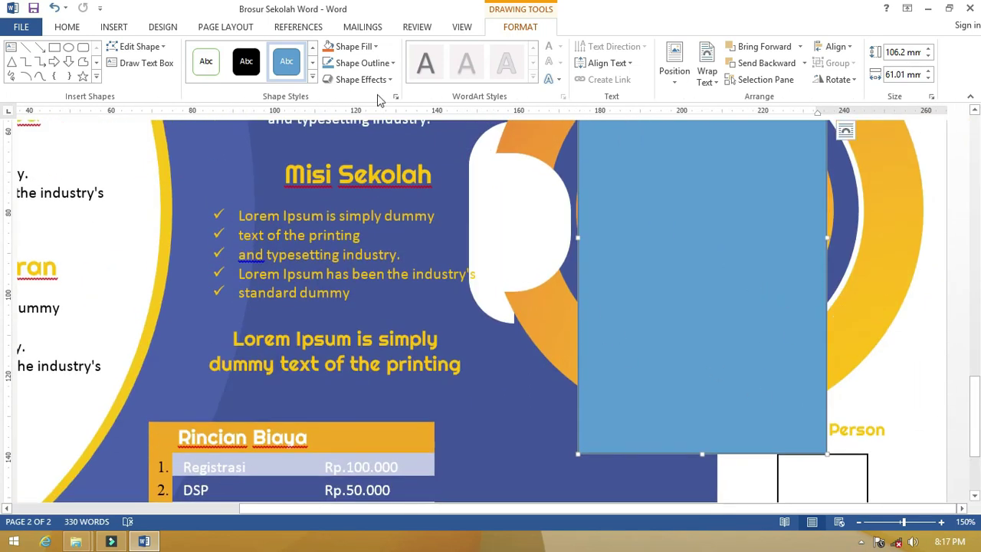
click(351, 46)
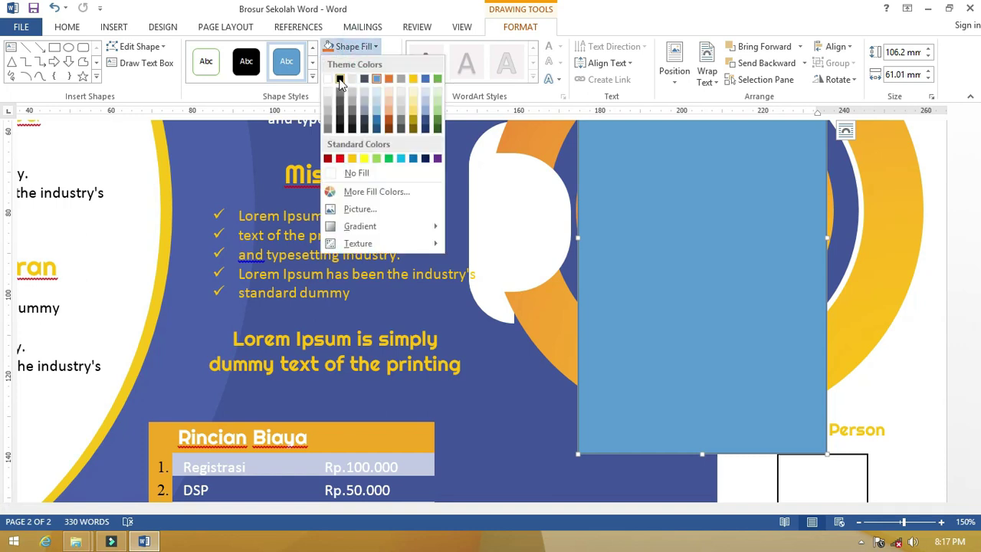
- Set the rectangle to No Fill so only its thin outline shows over the ring
click(346, 172)
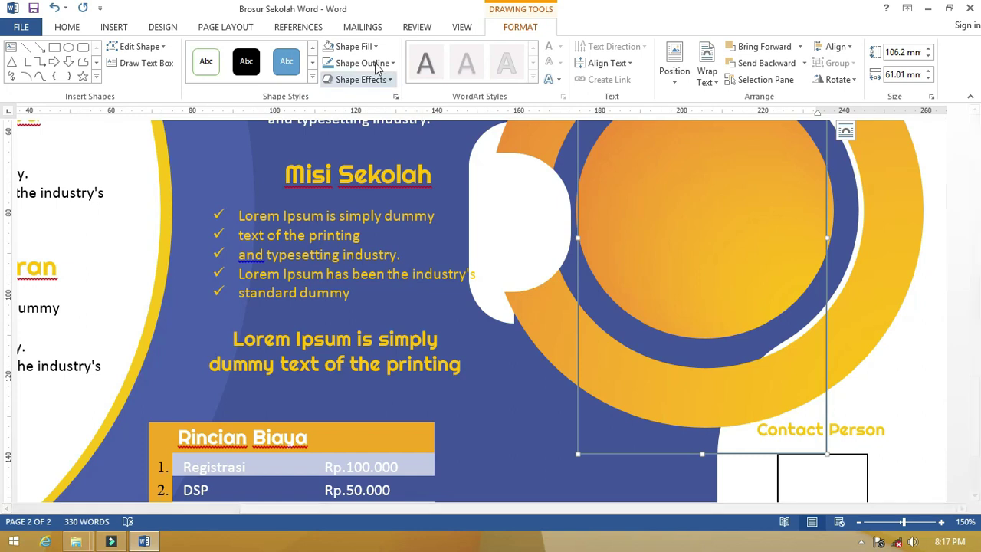
click(355, 46)
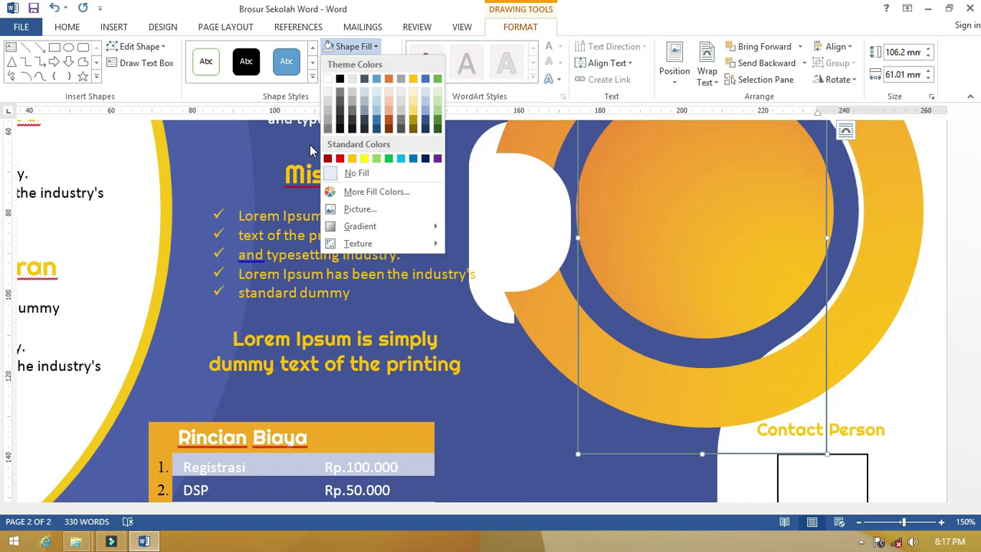
click(508, 27)
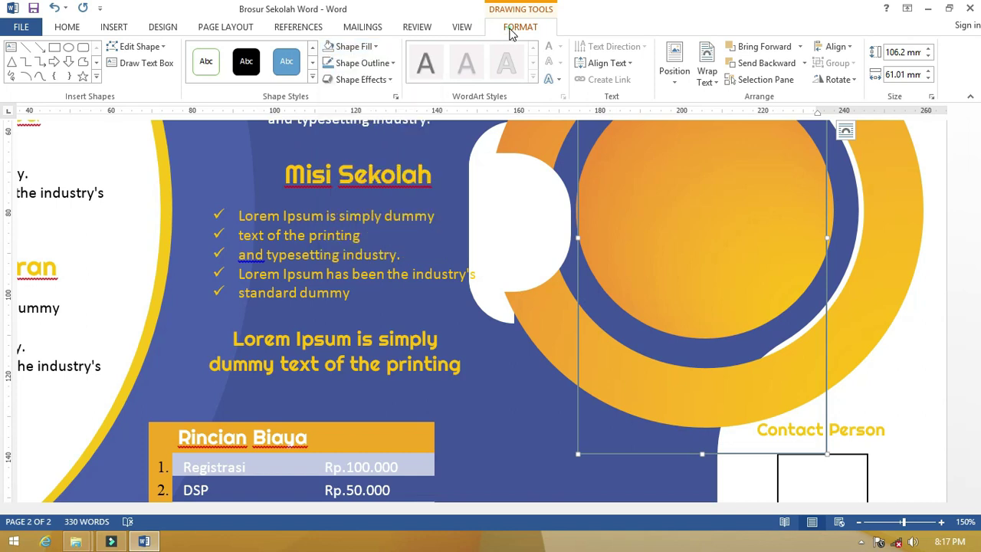
- Add points on the rectangle's left and right edges, then pull both bottom corners up along the ring
click(124, 49)
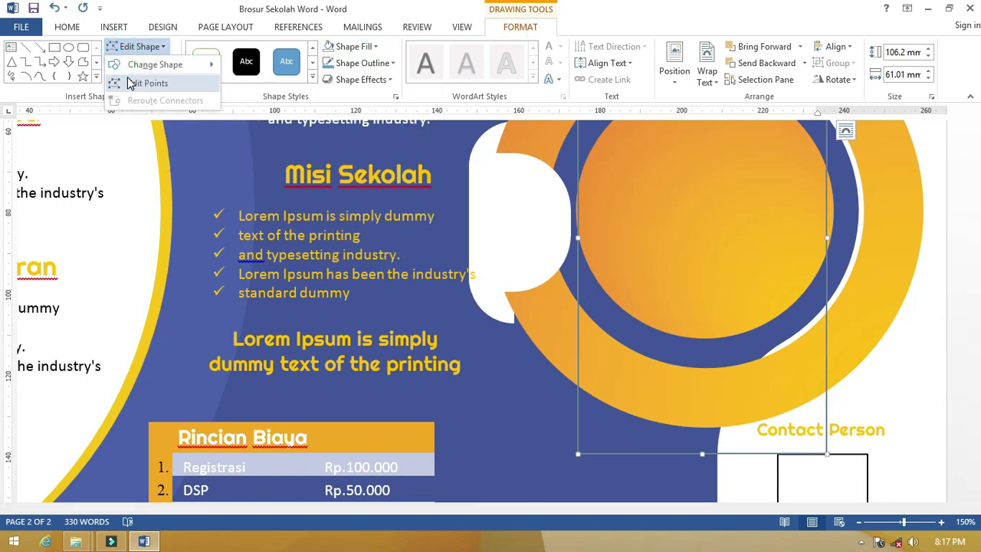
click(130, 83)
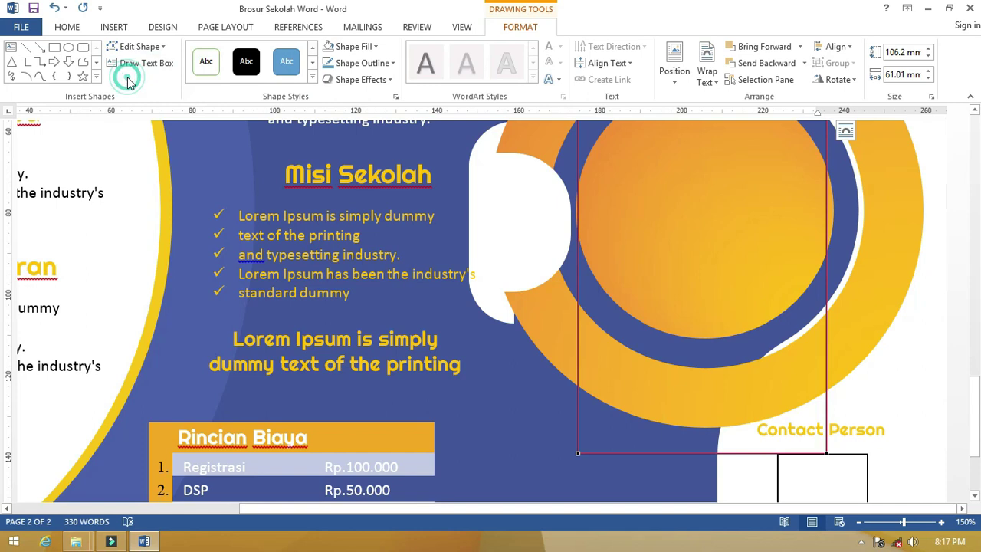
right_click(578, 383)
click(595, 392)
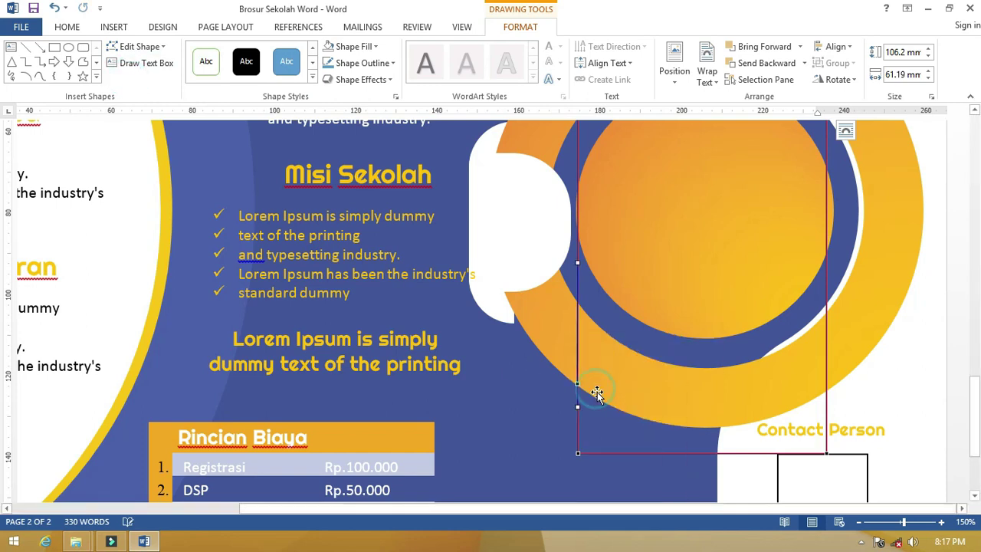
right_click(826, 389)
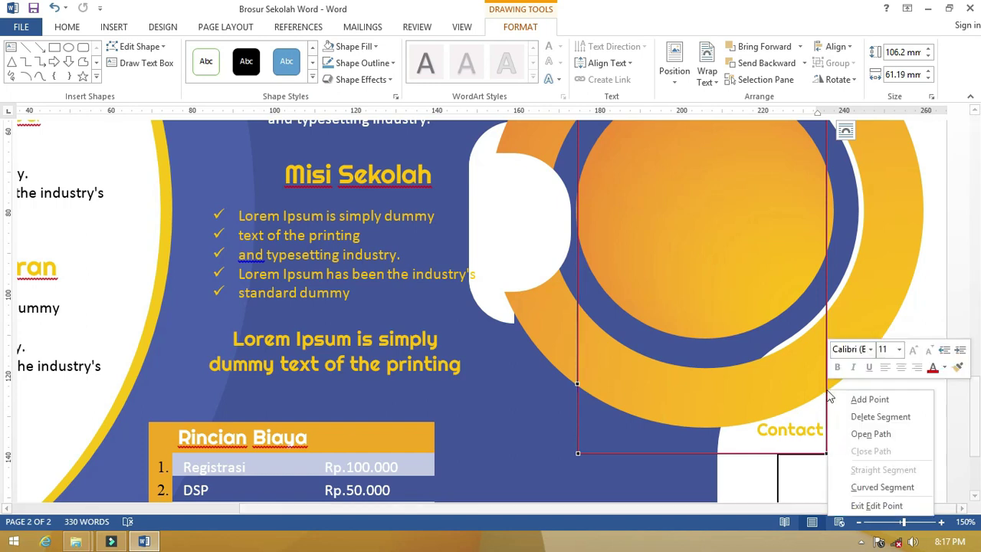
click(845, 397)
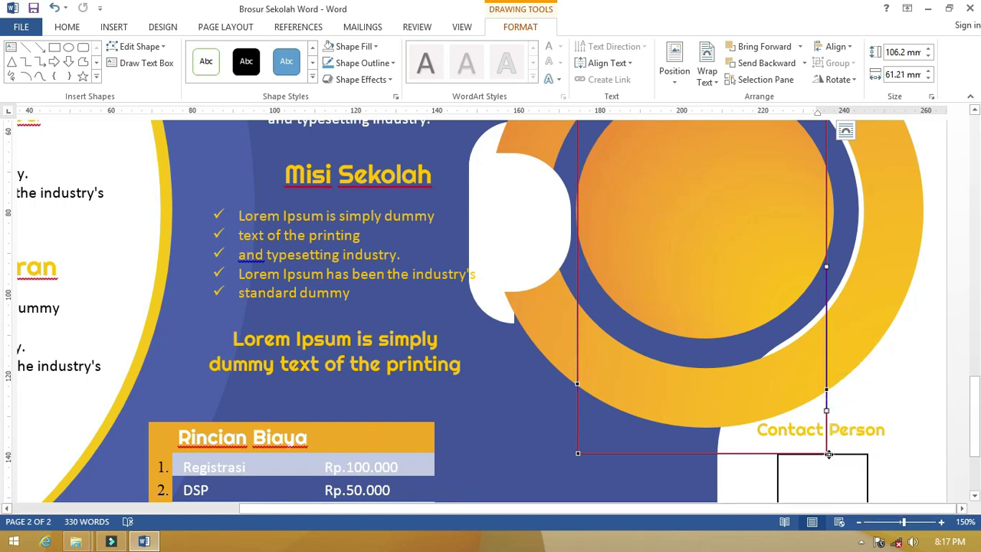
drag(793, 446, 714, 429)
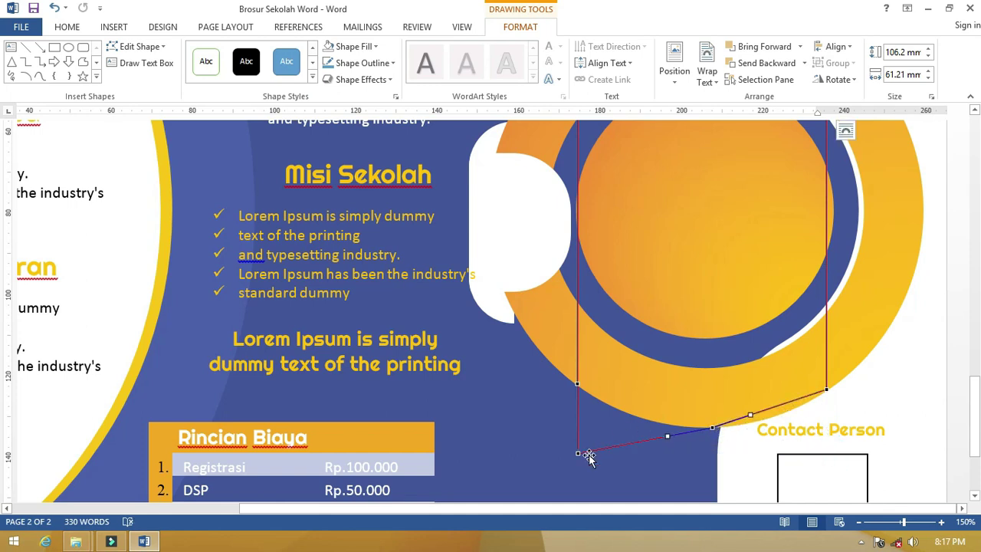
mouse_move(580, 456)
mouse_down()
mouse_move(653, 420)
mouse_move(626, 410)
mouse_up()
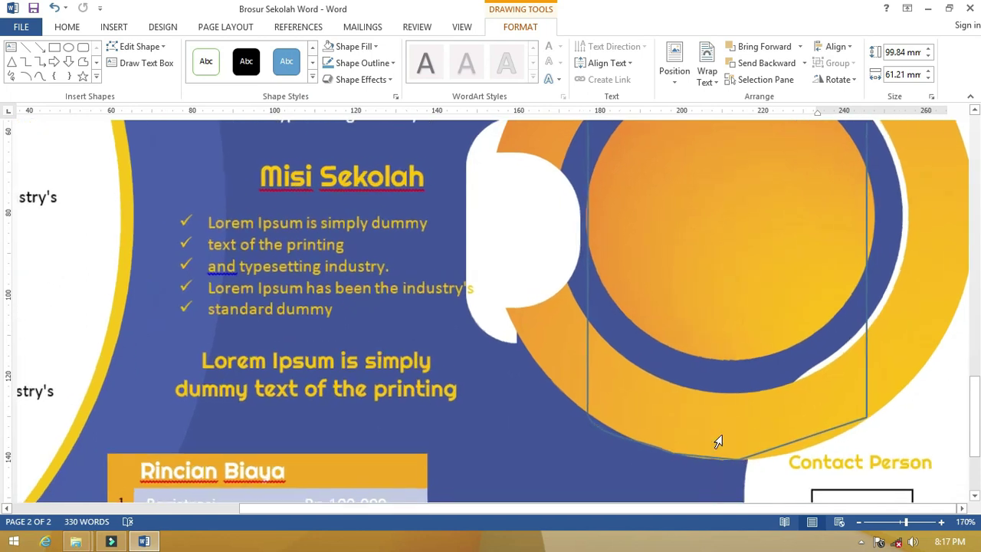
- Delete the extra bottom vertex and begin bending the bottom edge from the left
ctrl+scroll(711, 436, up, 2)
scroll(720, 430, down, 1)
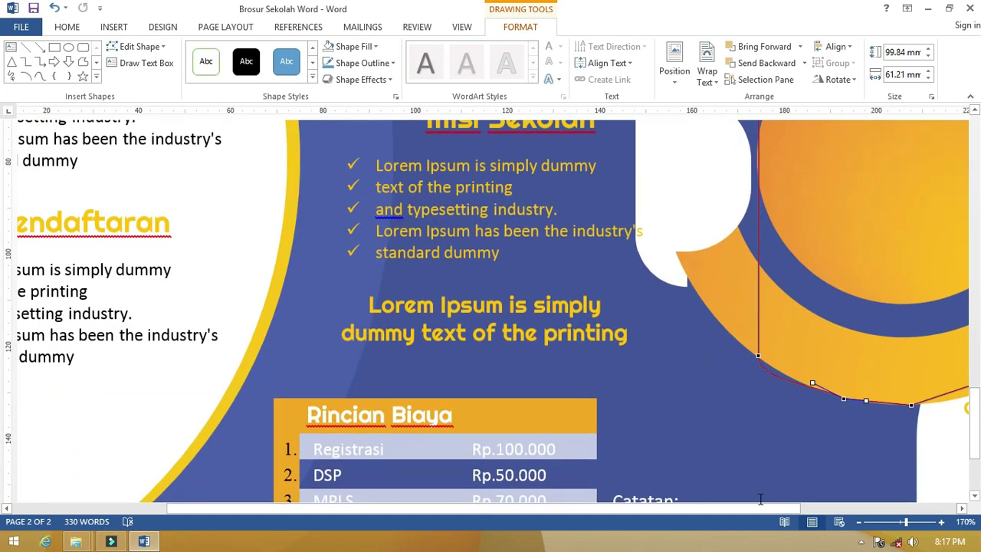
drag(755, 507, 923, 507)
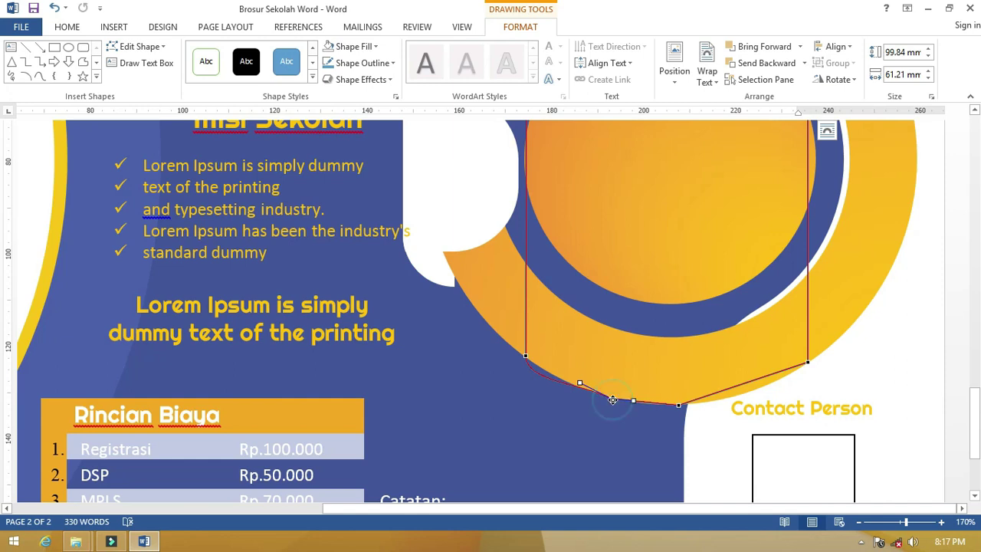
right_click(612, 399)
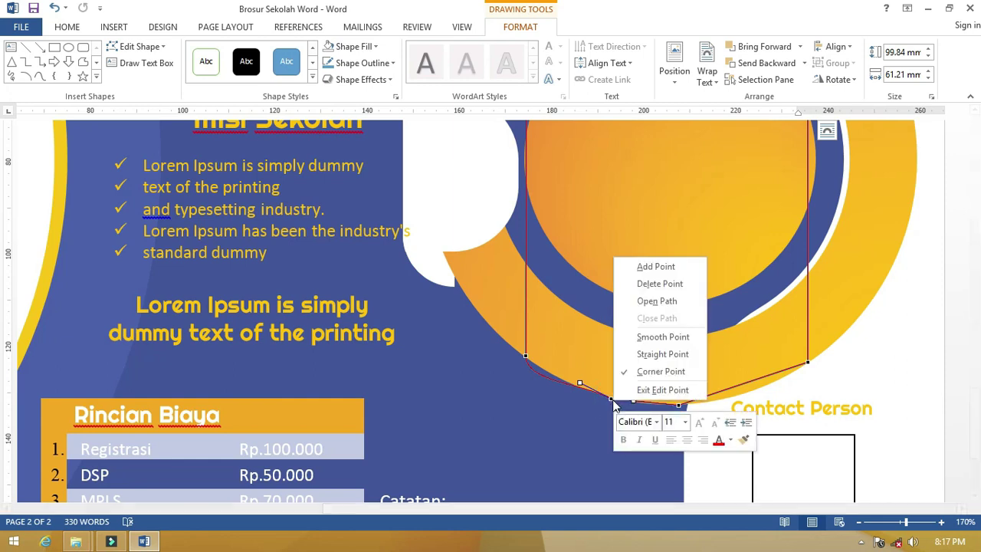
click(652, 285)
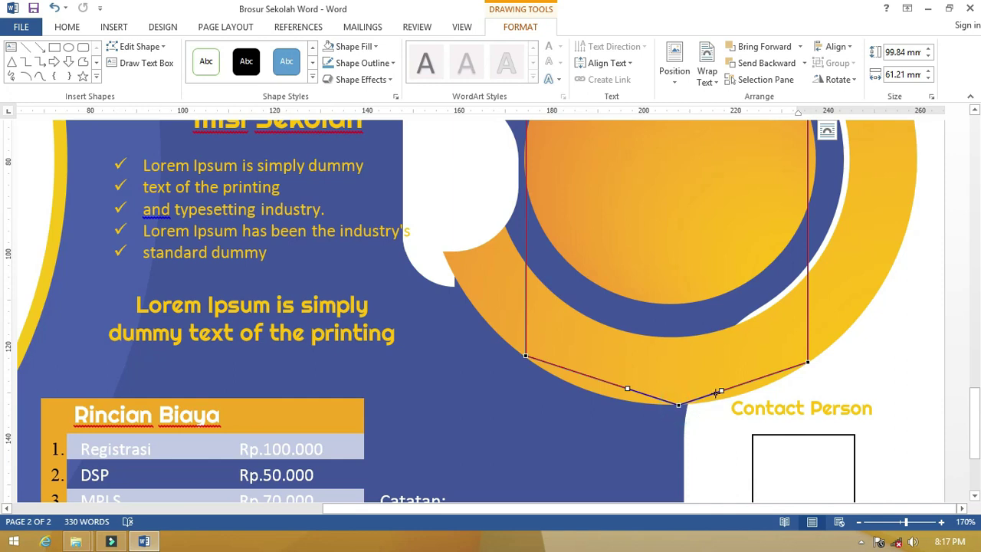
drag(720, 392, 765, 398)
click(526, 358)
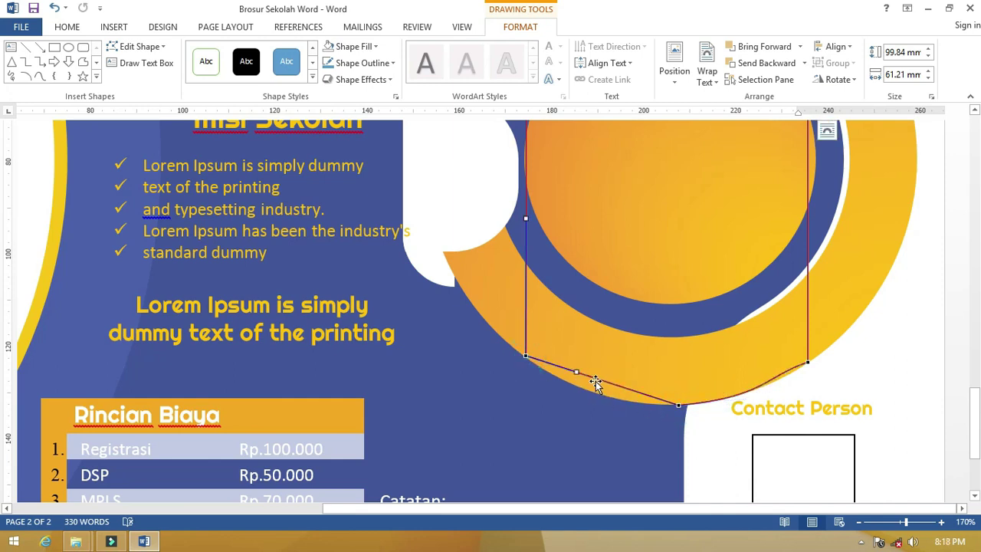
drag(580, 372, 586, 403)
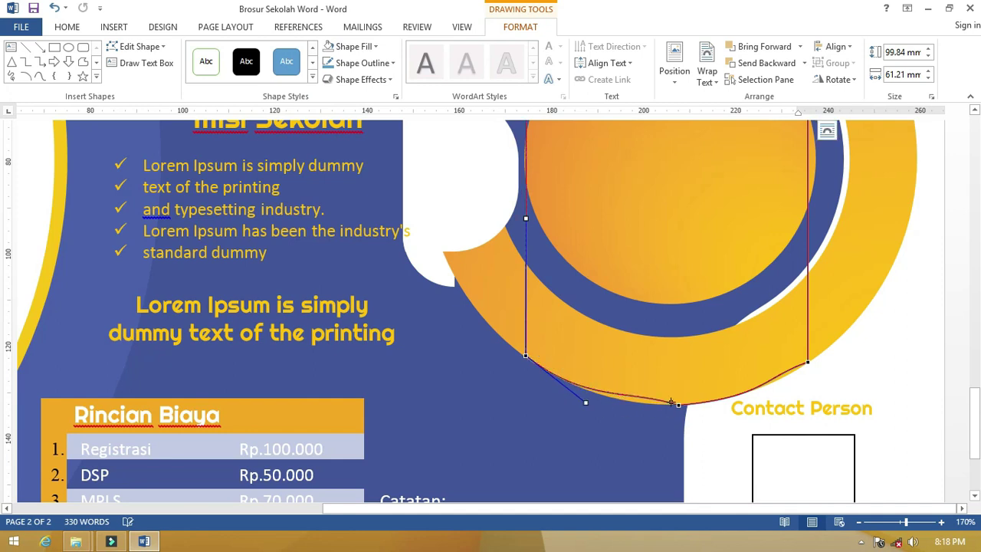
- Adjust the right and left curve handles so the bottom arc hugs the ring's outer edge
drag(679, 404, 654, 405)
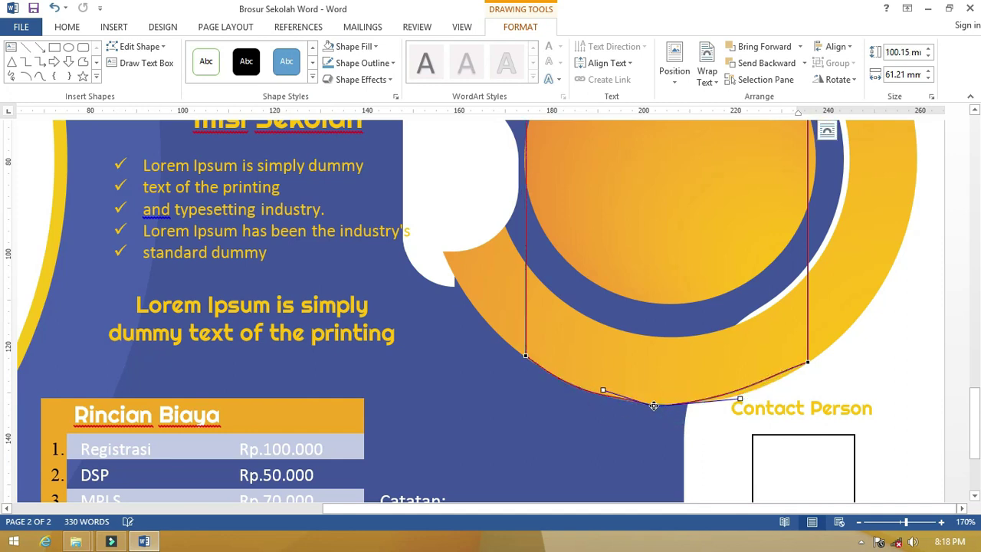
right_click(654, 405)
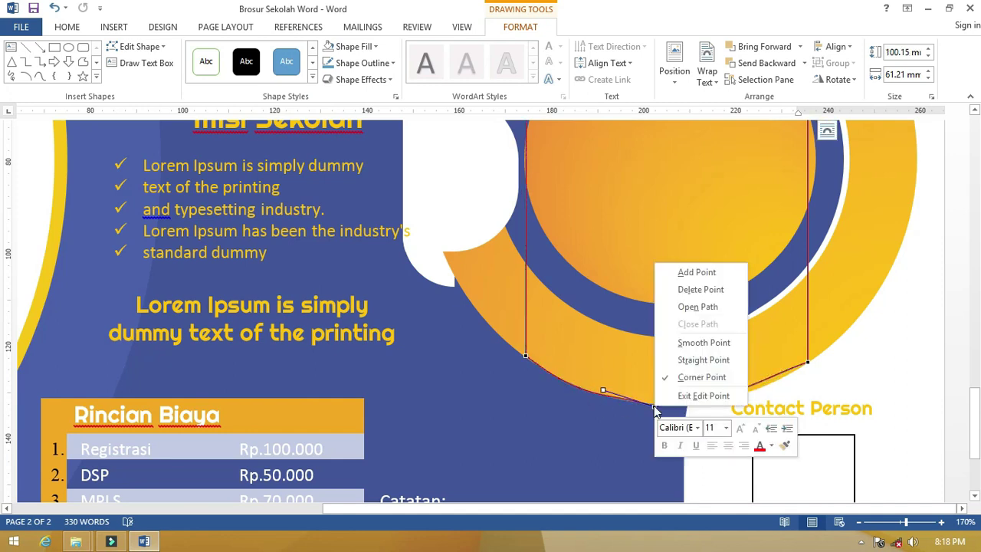
click(707, 293)
click(805, 365)
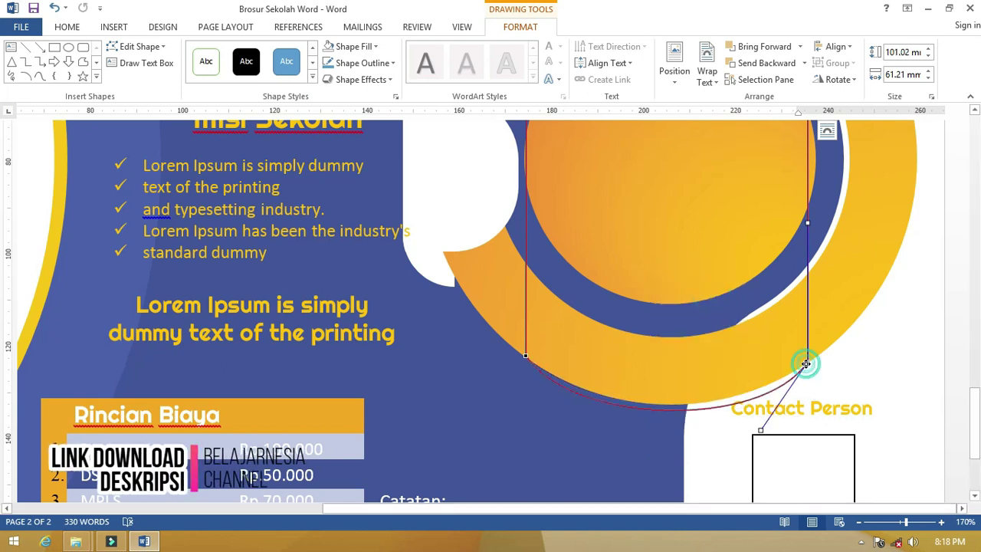
drag(760, 432, 741, 414)
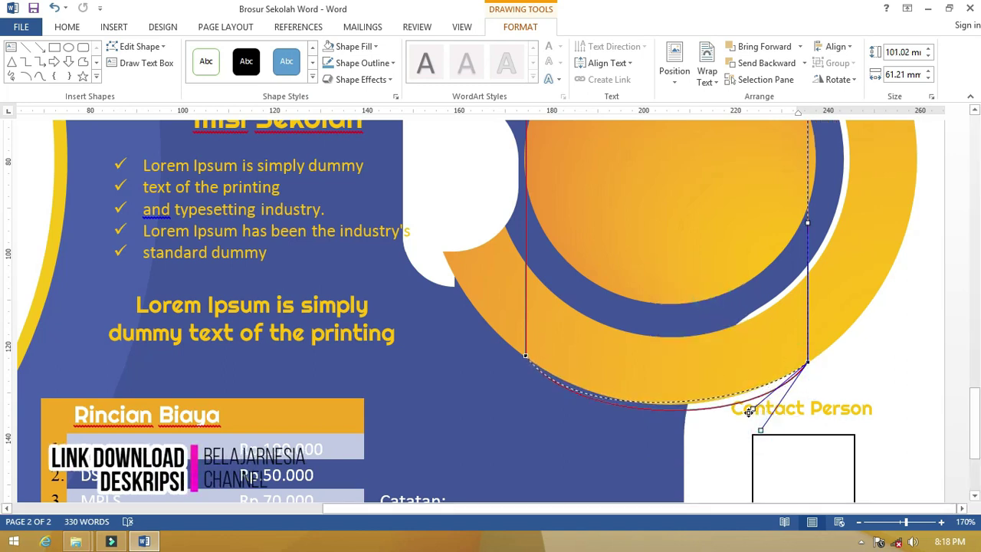
click(526, 358)
drag(571, 424, 588, 416)
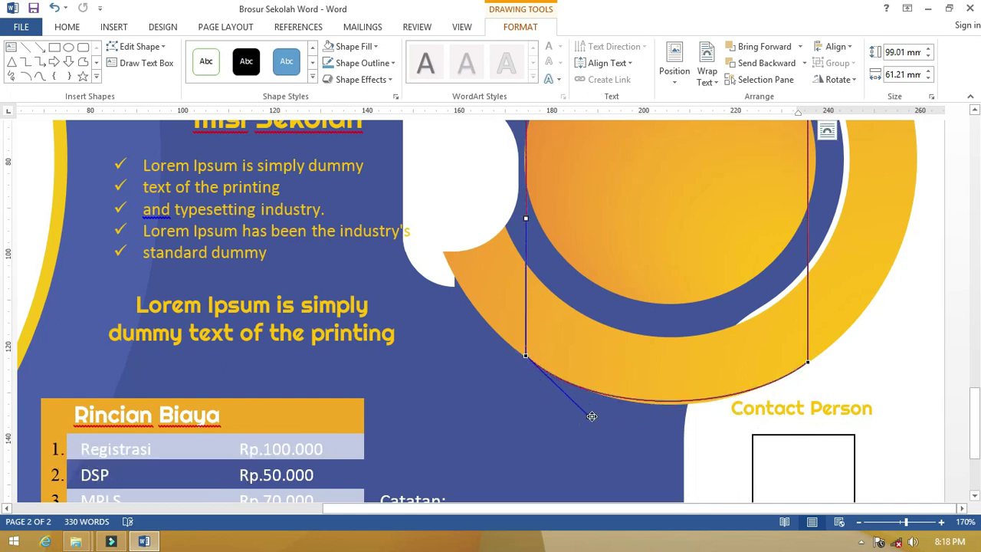
drag(592, 416, 608, 425)
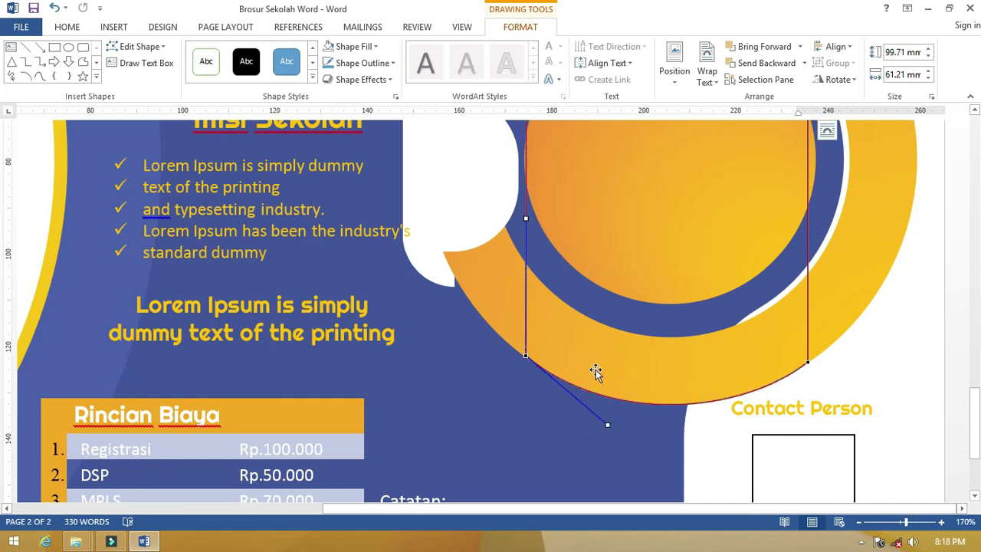
- Fill the frame with the Model-04 picture from G:\Canva\Promosi Sekolah Pack 2
click(358, 47)
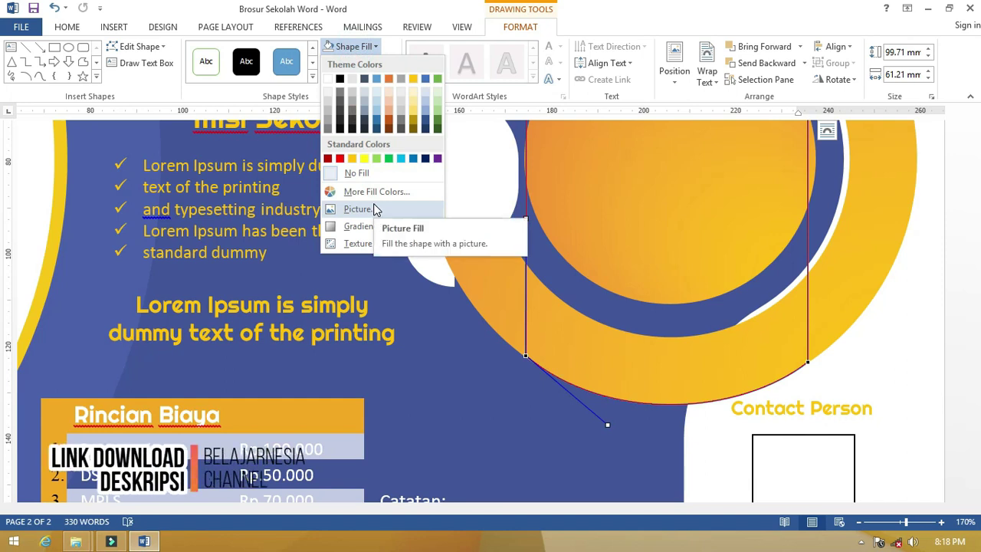
click(373, 205)
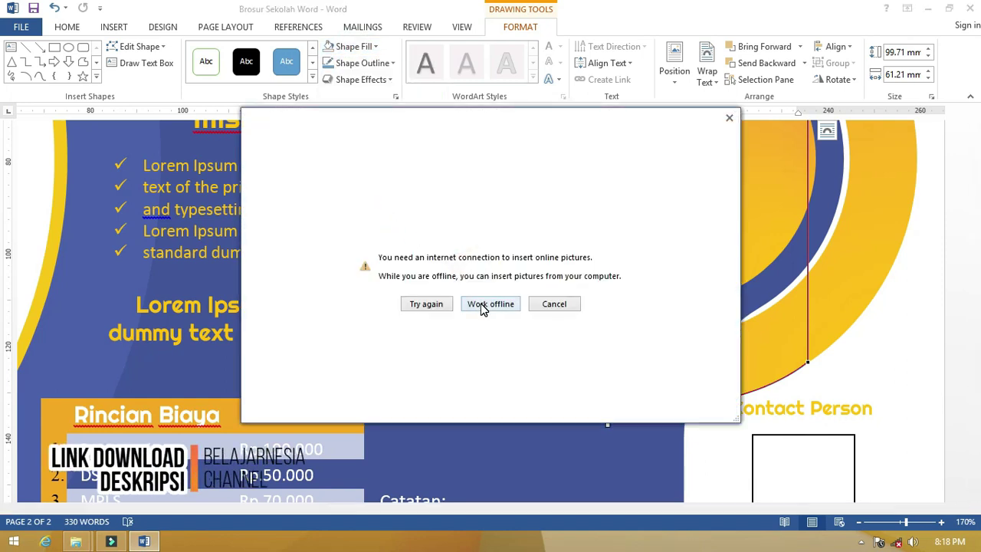
click(483, 304)
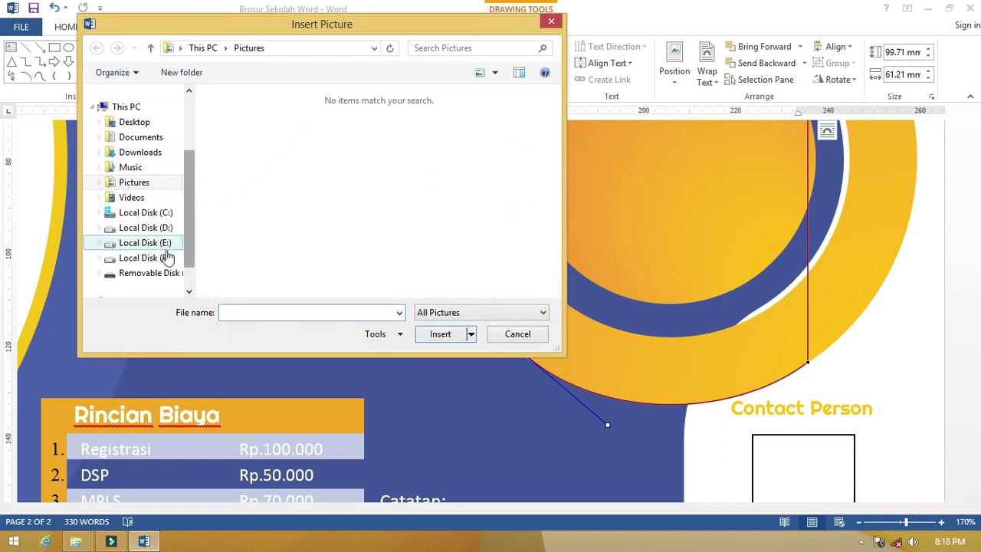
click(164, 273)
double_click(258, 145)
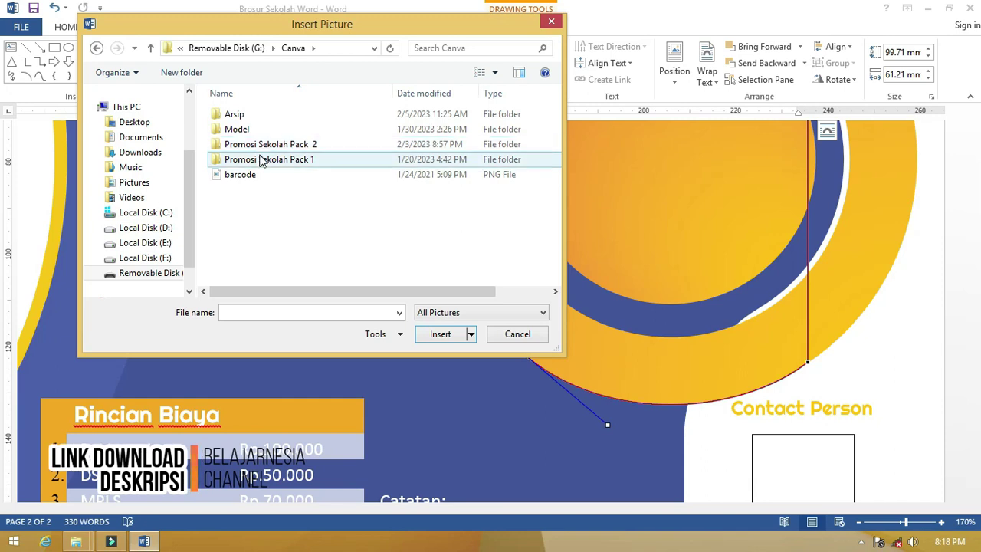
double_click(258, 145)
drag(555, 102, 554, 279)
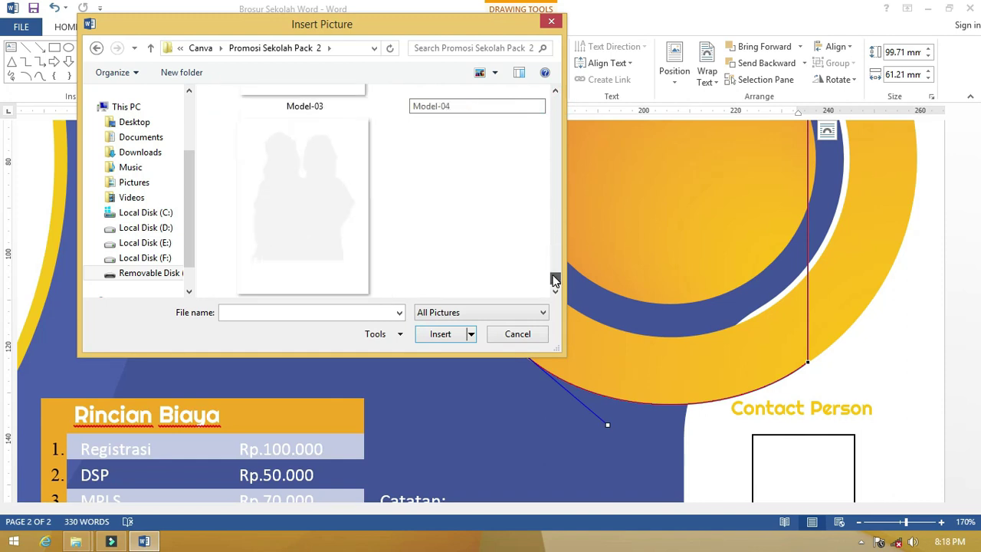
click(316, 192)
- Insert Model-04 into the frame and put the photo into crop mode
click(442, 335)
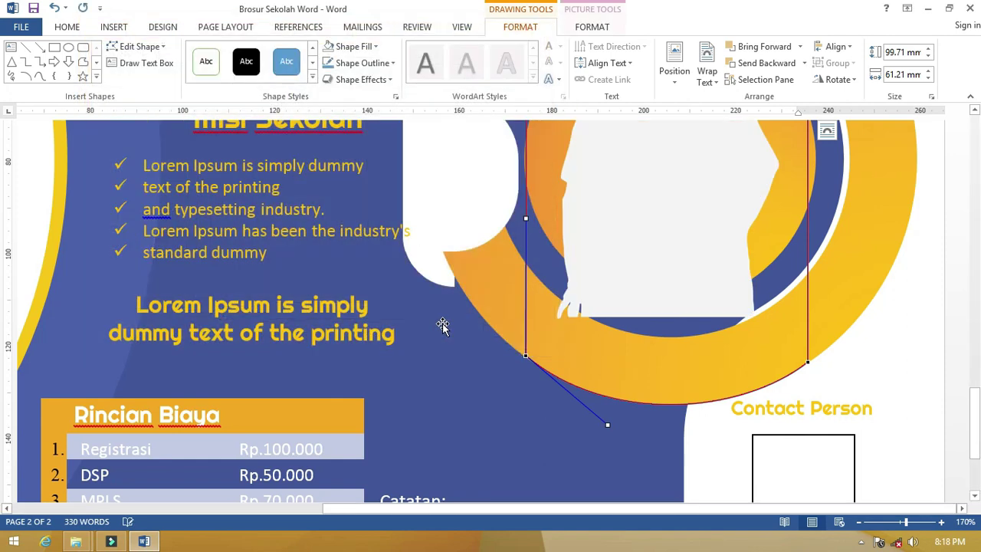
ctrl+scroll(554, 305, down, 6)
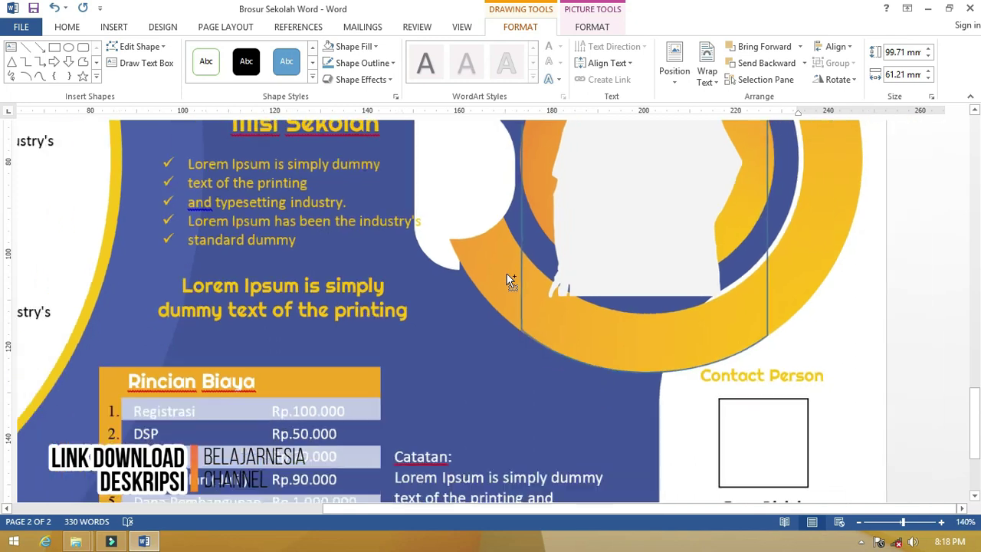
scroll(690, 315, up, 3)
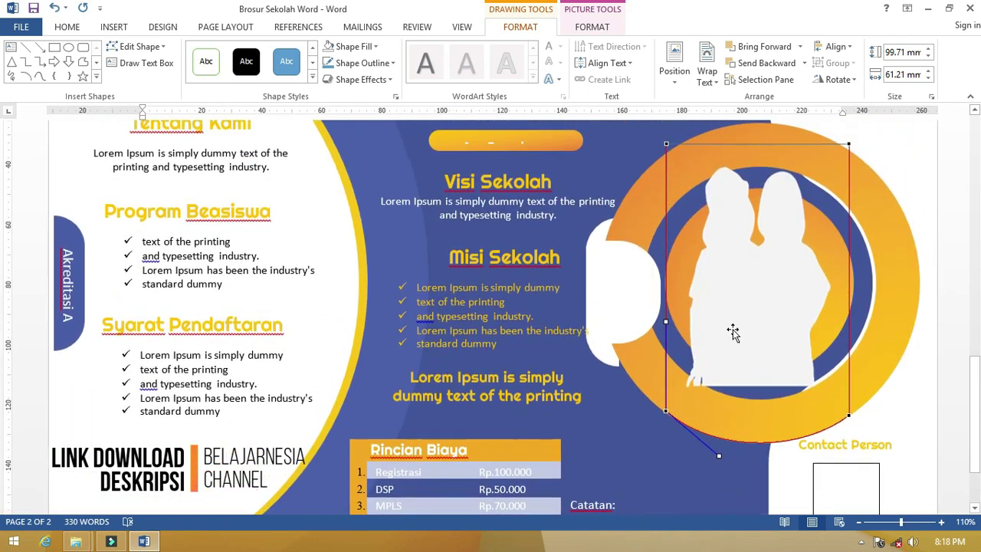
click(591, 26)
click(762, 191)
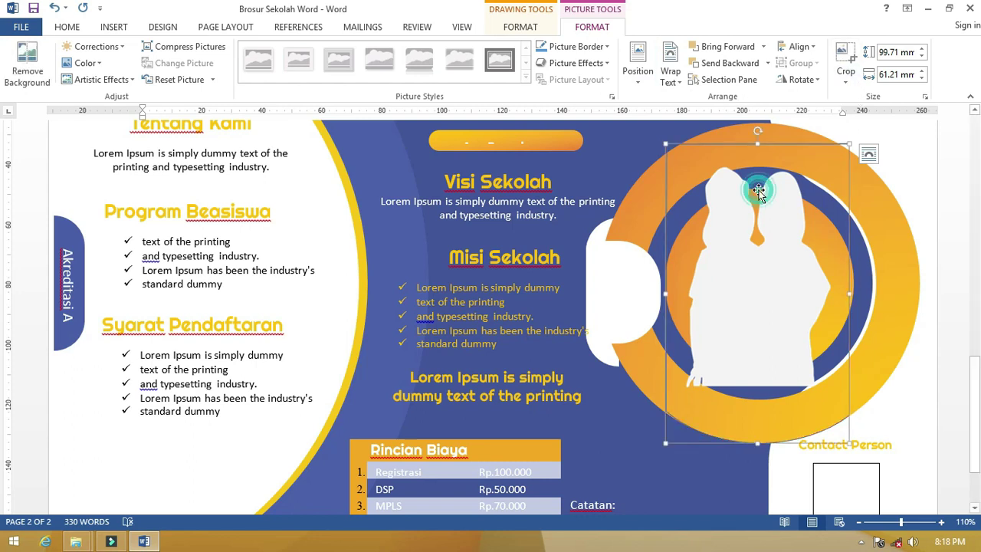
click(846, 89)
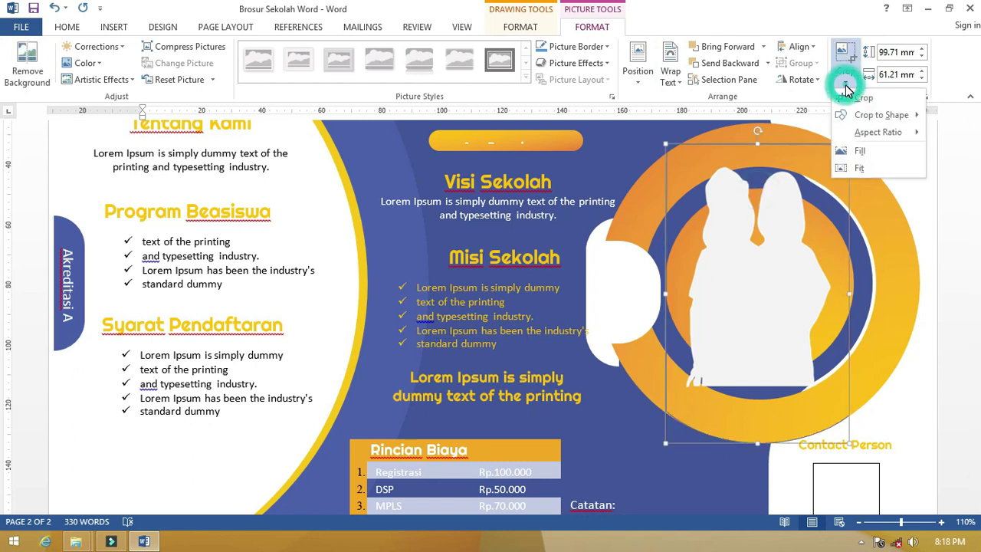
click(853, 96)
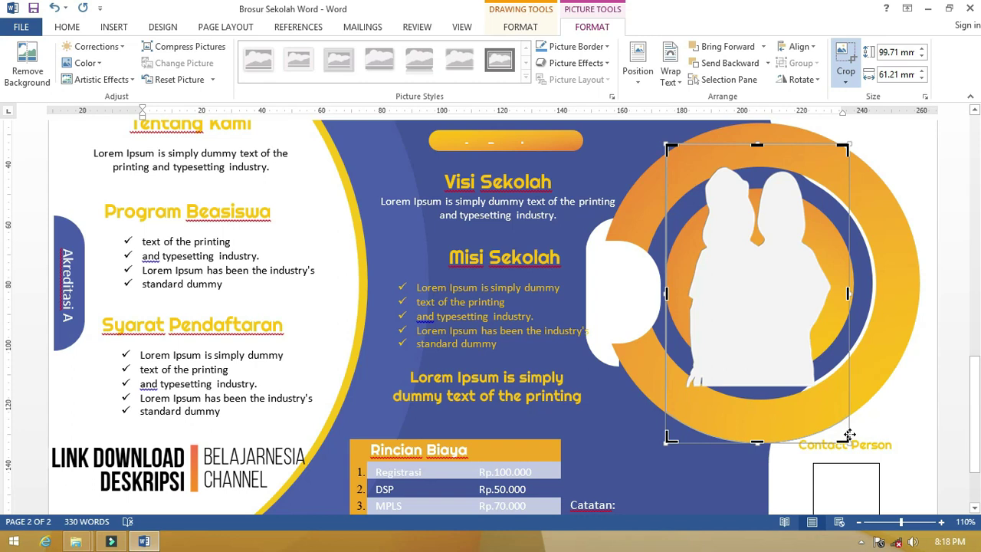
- Resize and reposition the silhouette picture centred inside the orange ring, then finish cropping
drag(853, 446, 895, 492)
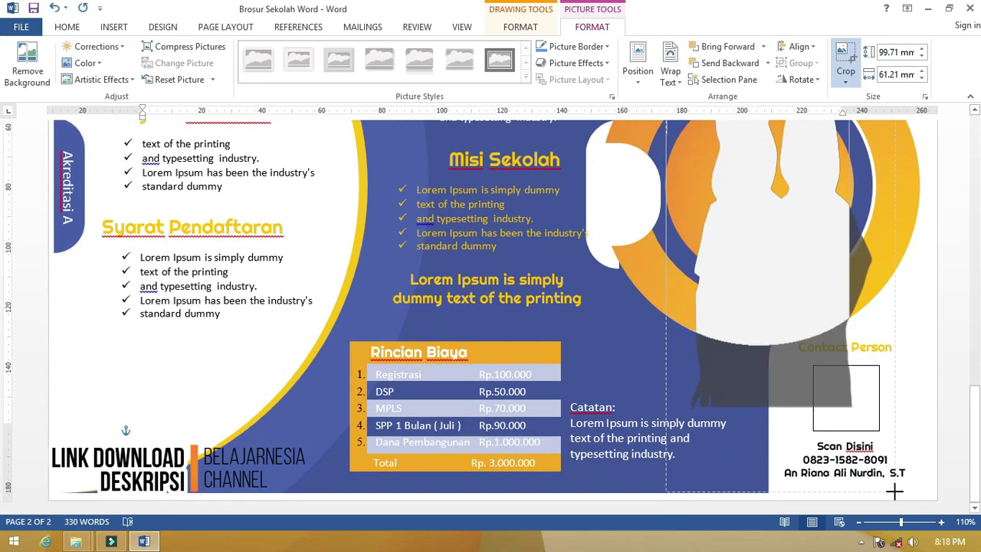
scroll(816, 312, down, 1)
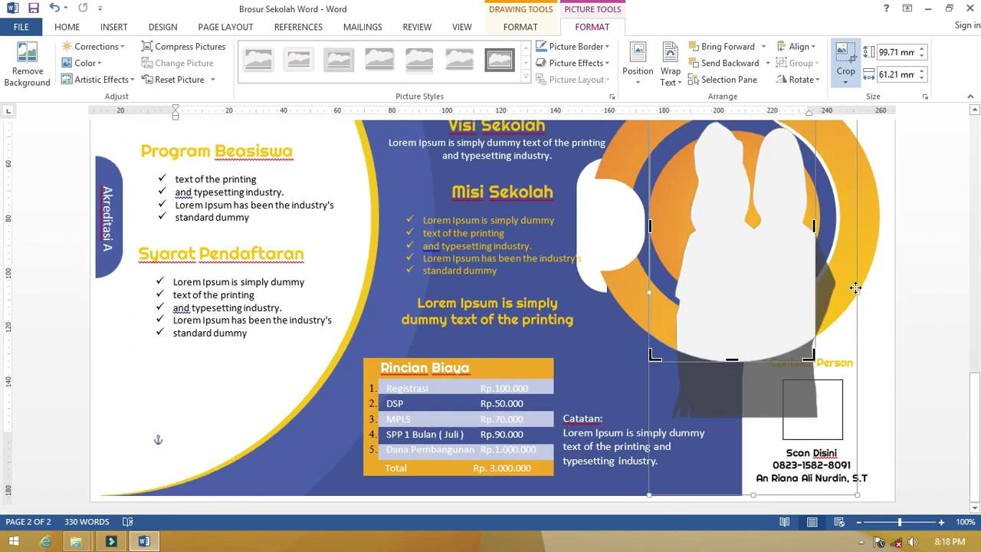
drag(858, 290, 894, 289)
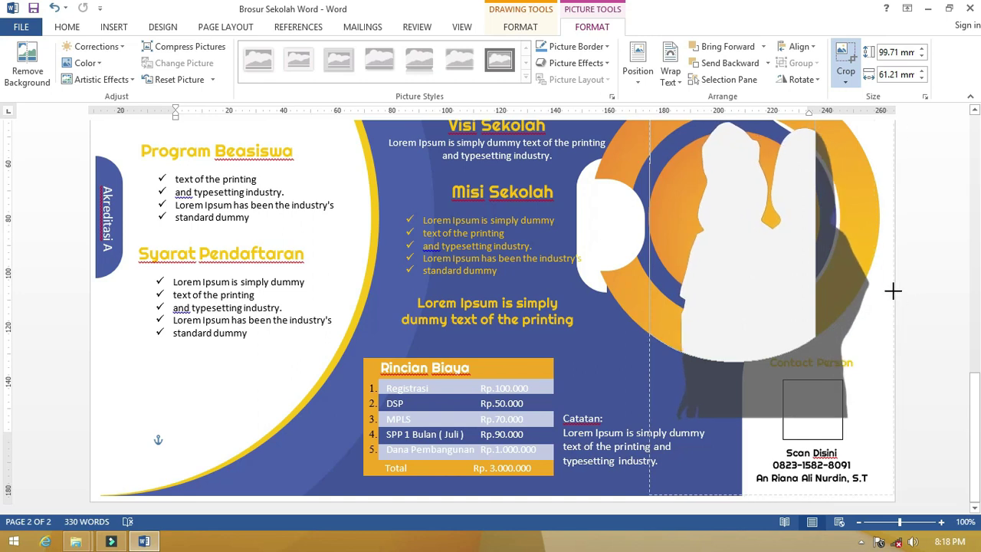
drag(774, 263, 734, 256)
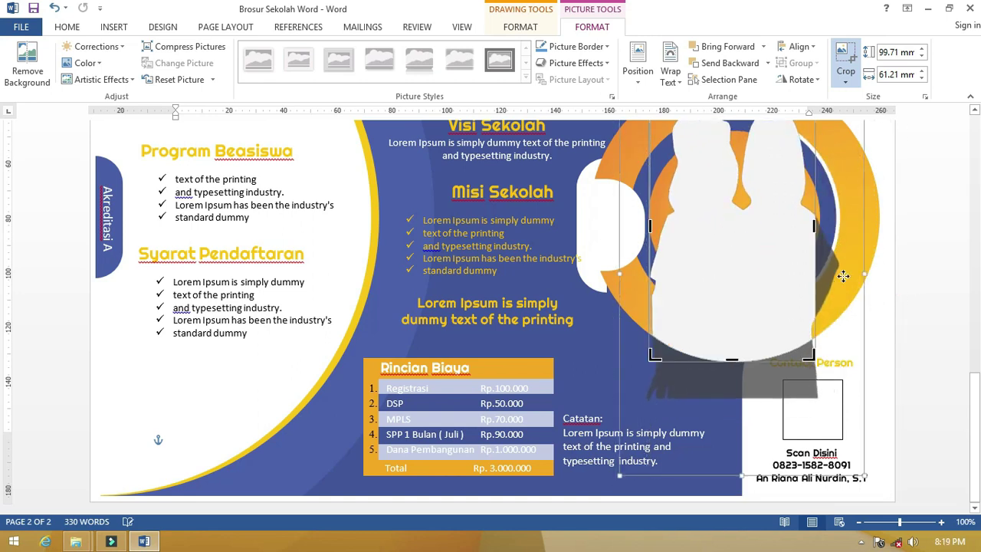
scroll(795, 268, down, 3)
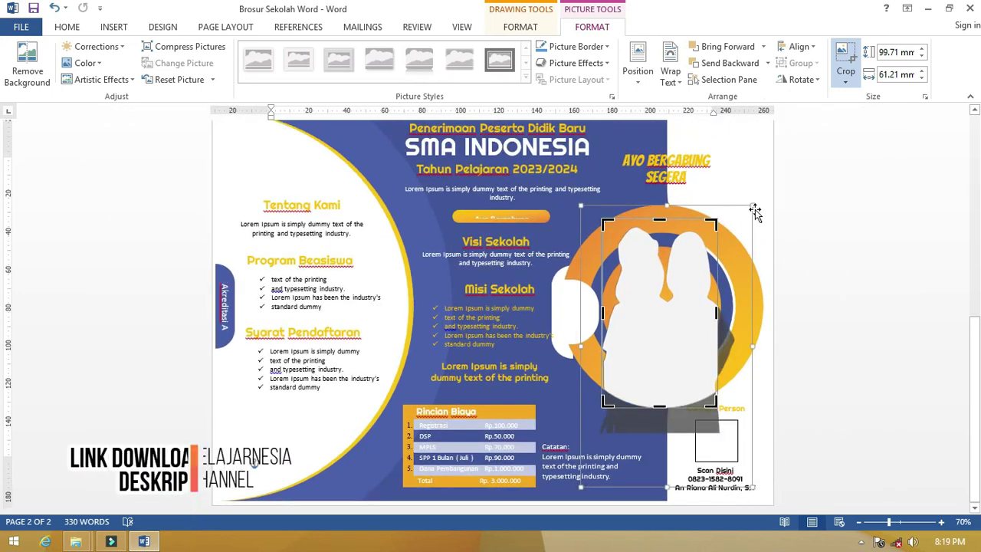
drag(755, 206, 712, 235)
drag(673, 320, 692, 283)
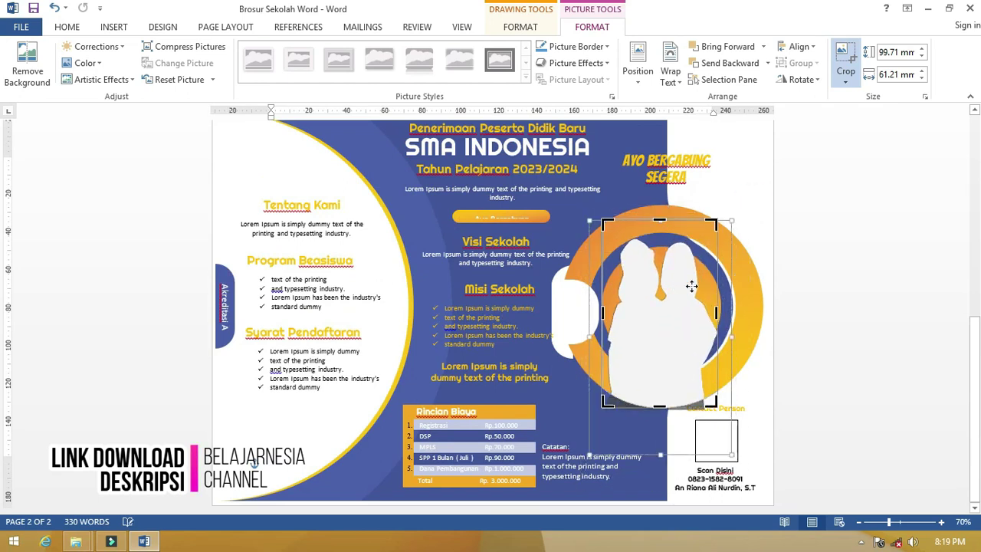
drag(679, 326, 675, 325)
click(770, 288)
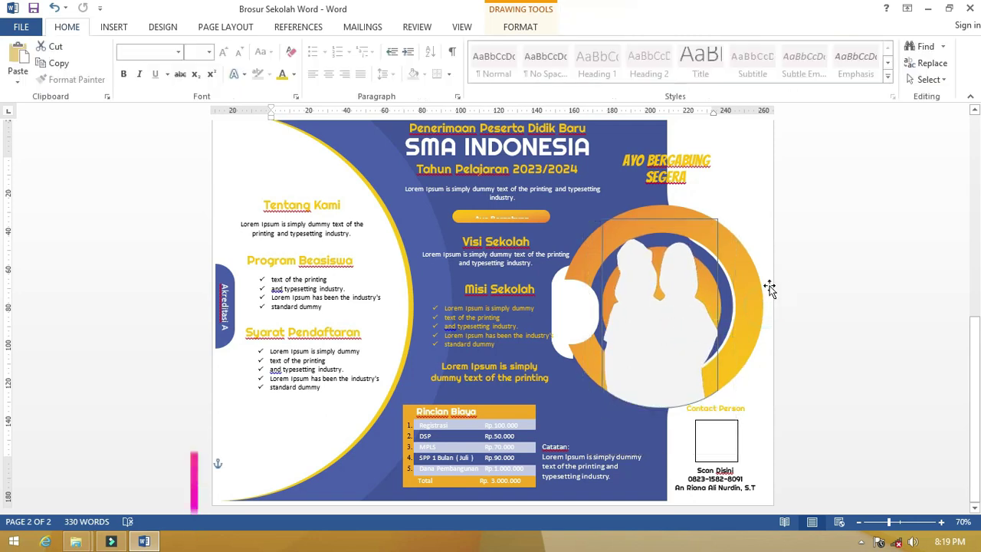
- Set the silhouette frame's Shape Outline to No Outline
click(719, 225)
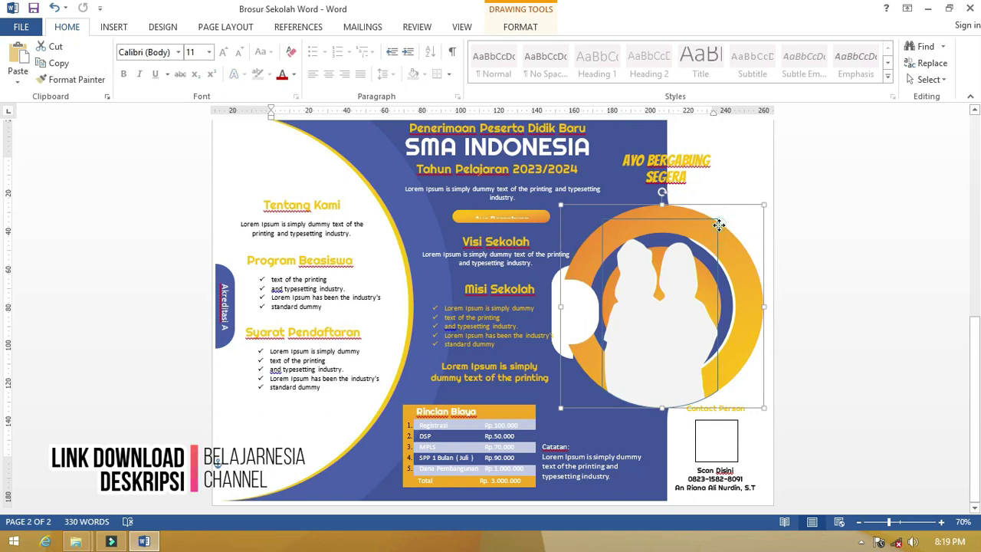
click(717, 224)
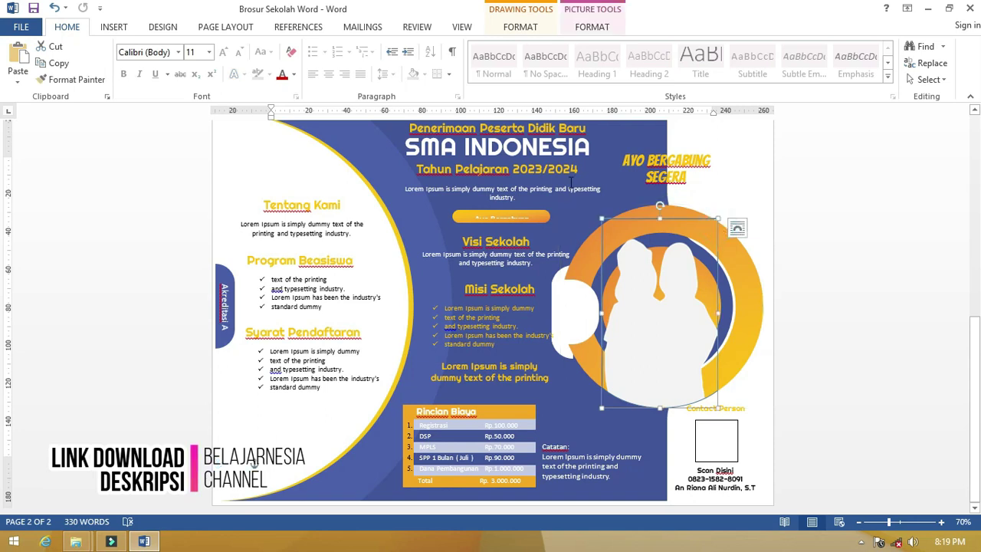
click(518, 30)
click(364, 64)
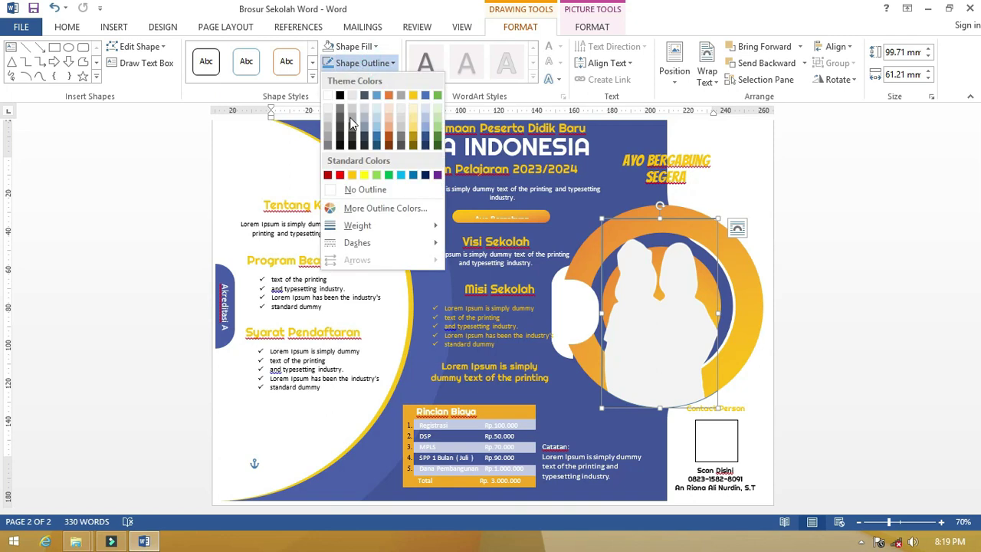
click(359, 190)
click(774, 264)
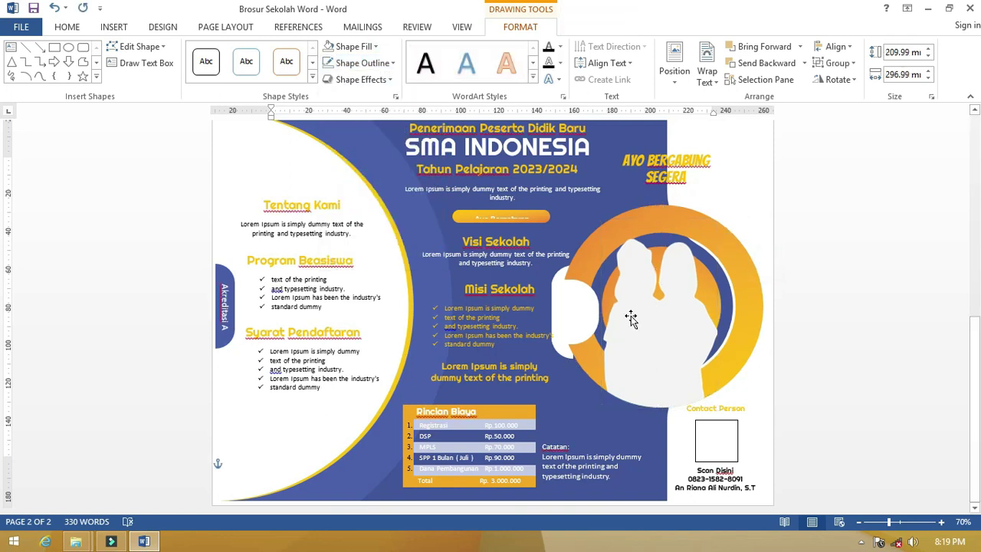
- Scroll up to page 1 and select the Program Unggulan text box
scroll(590, 257, up, 1)
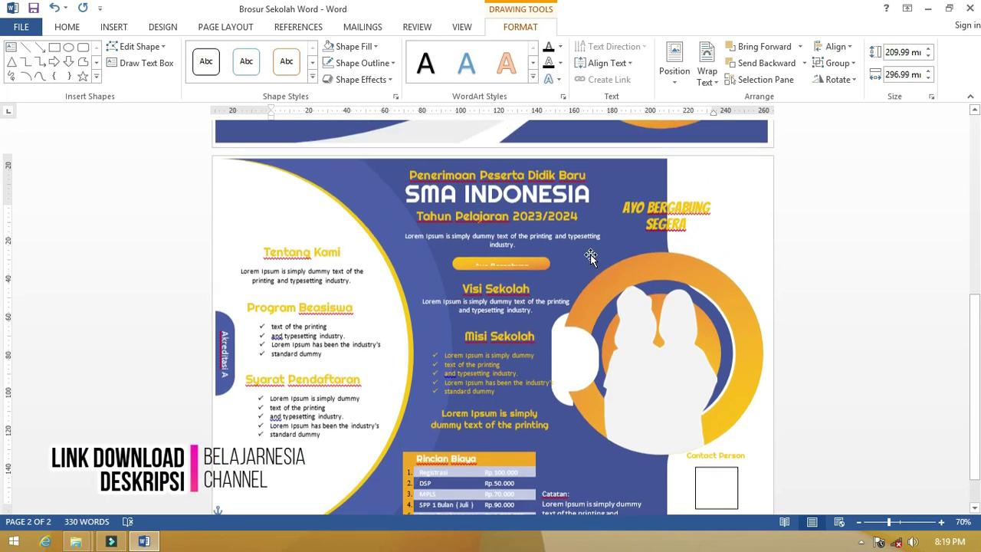
scroll(590, 257, up, 2)
scroll(591, 256, up, 3)
scroll(590, 257, up, 1)
scroll(591, 257, down, 1)
scroll(590, 257, up, 2)
scroll(590, 255, up, 1)
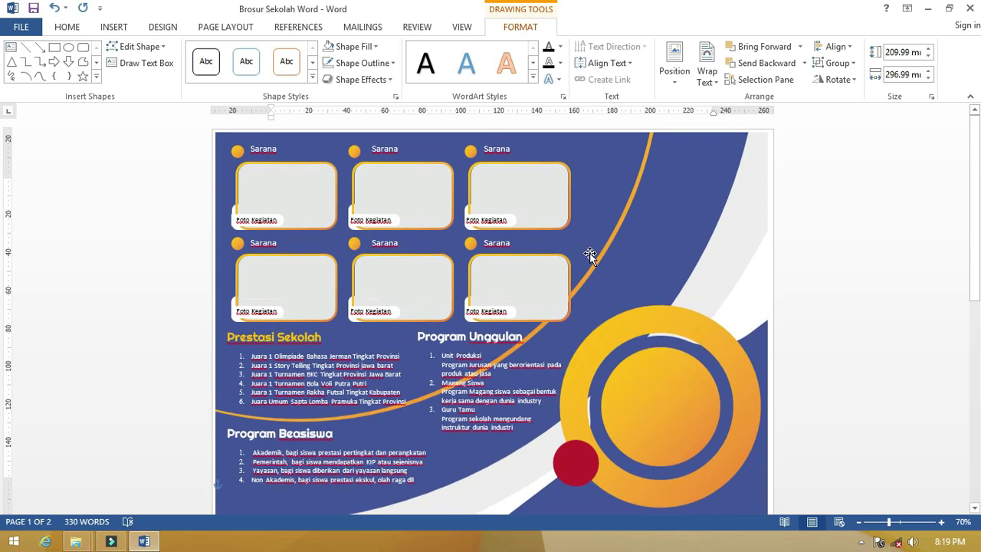
click(569, 257)
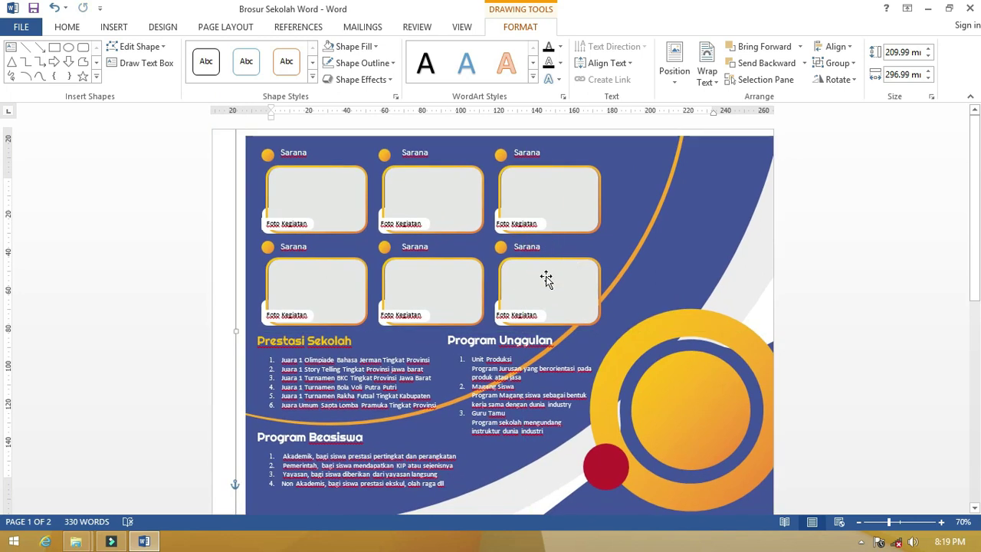
click(452, 358)
- Undo two accidental changes and select the top-right Foto Kegiatan photo frame
click(283, 357)
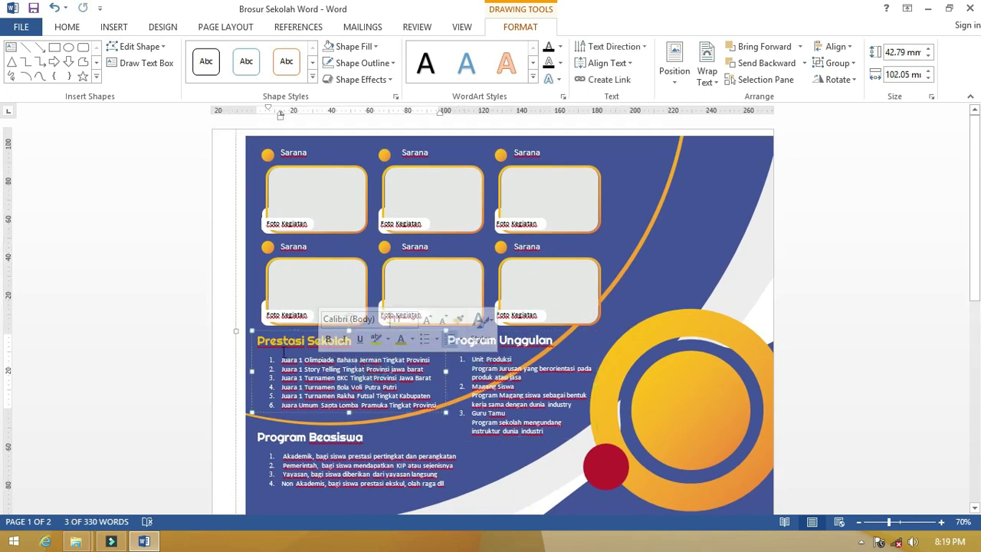
key(ctrl+z)
click(493, 371)
key(ctrl+z)
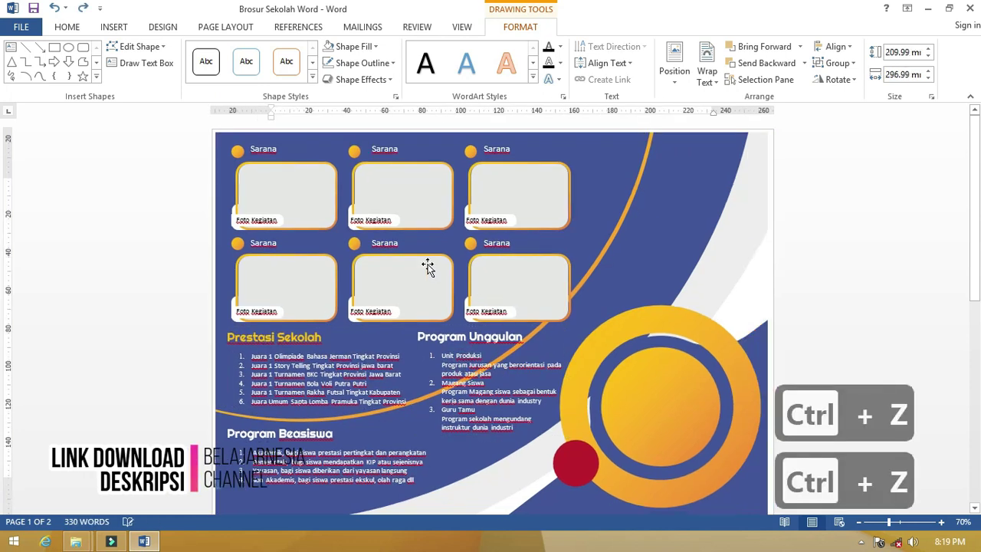
click(530, 191)
click(587, 184)
click(519, 181)
click(422, 175)
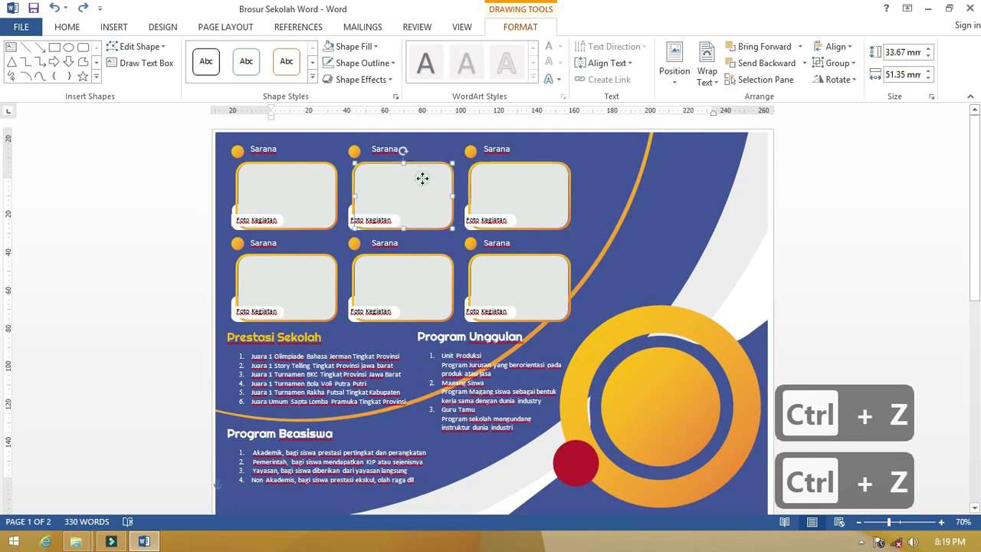
click(307, 176)
click(407, 184)
click(502, 184)
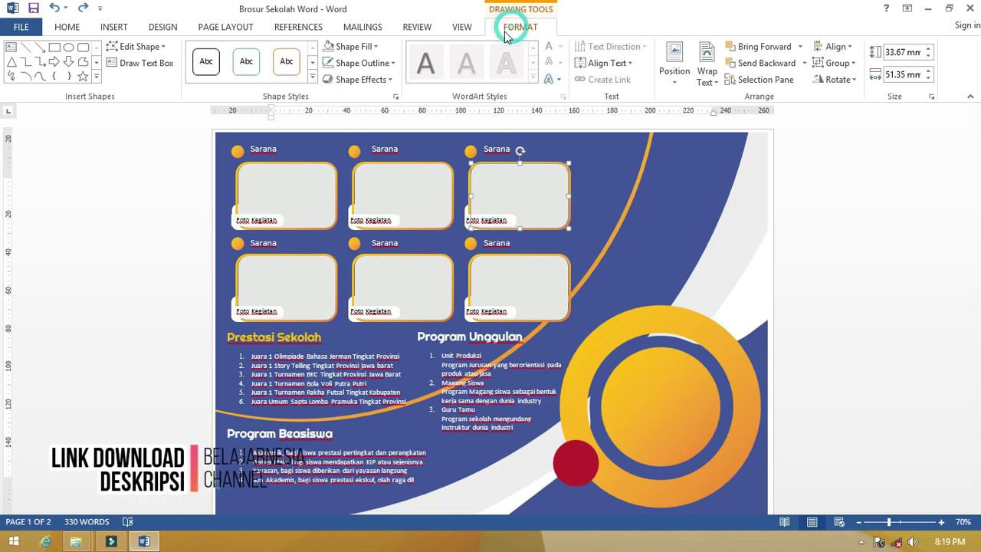
- Fill the frame with the school building photo through Shape Fill > Picture, working offline
click(356, 48)
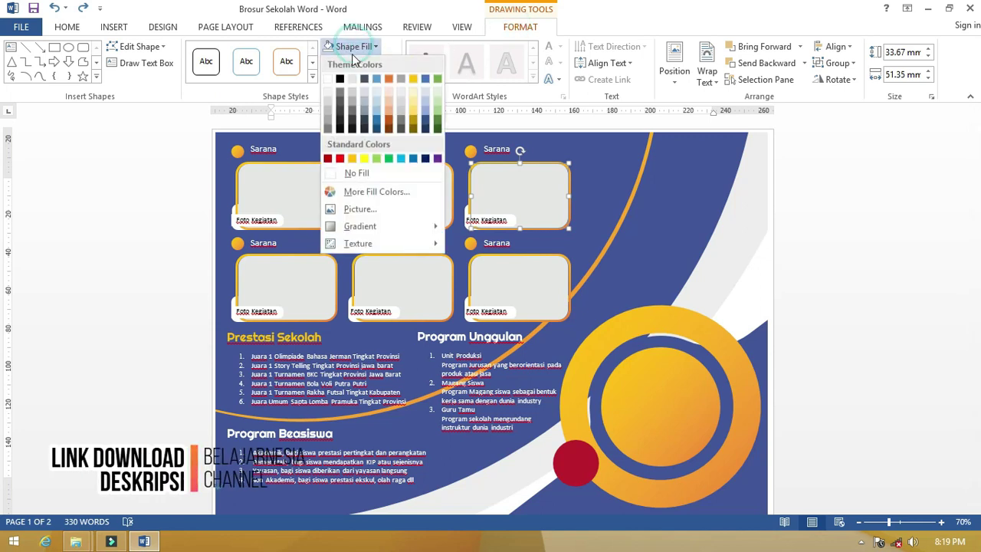
click(387, 213)
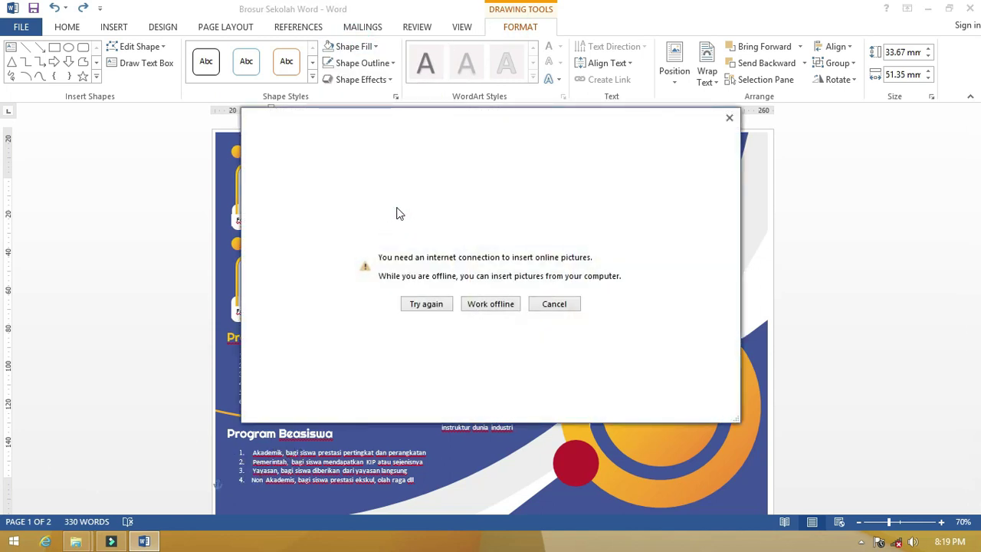
click(469, 306)
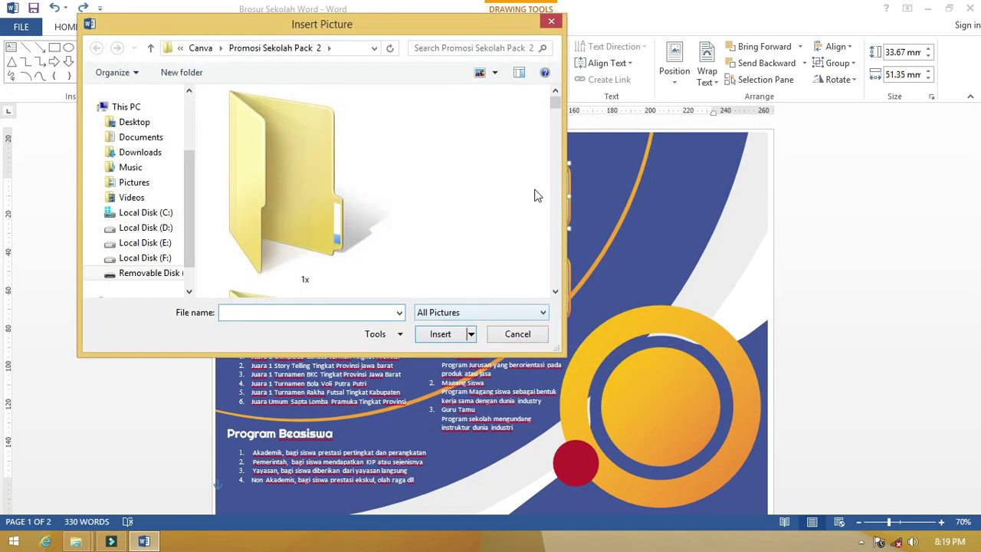
drag(555, 110, 533, 182)
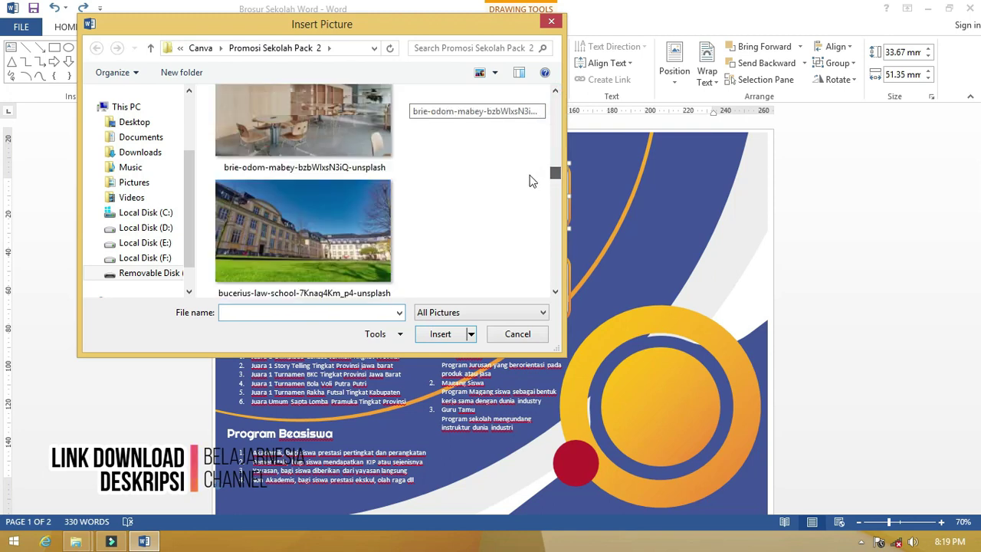
click(346, 217)
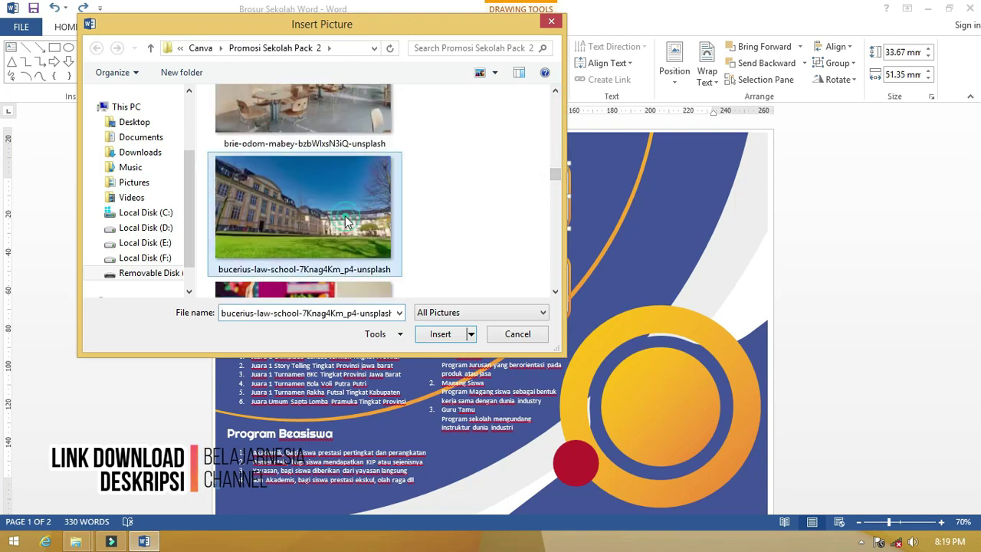
click(434, 335)
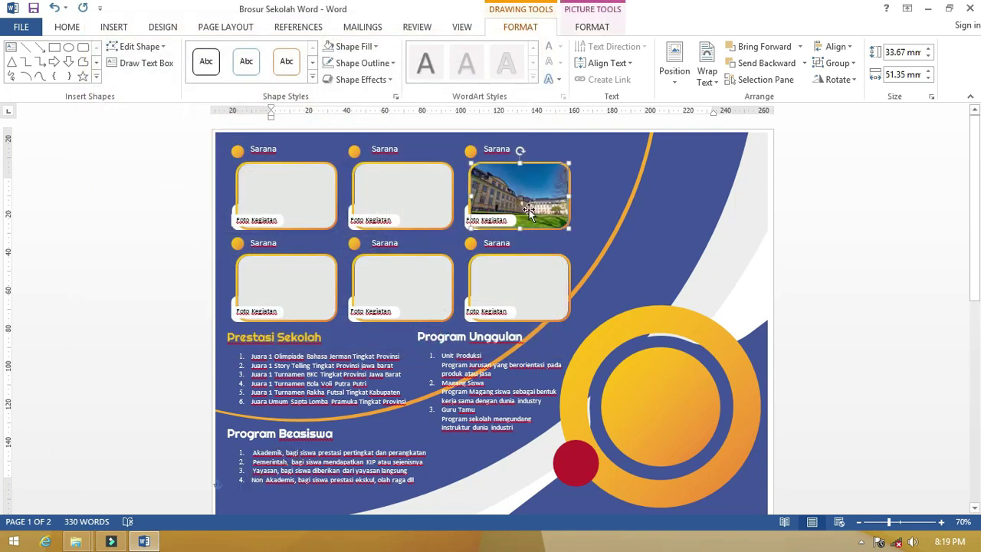
- Crop the building photo, extending its corner and shifting it to fill the rounded frame
click(592, 28)
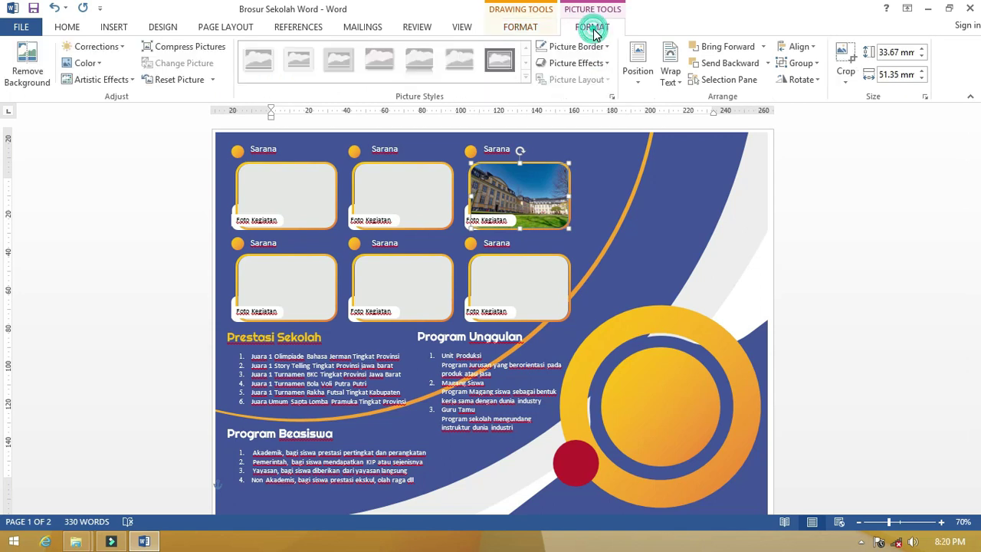
click(851, 85)
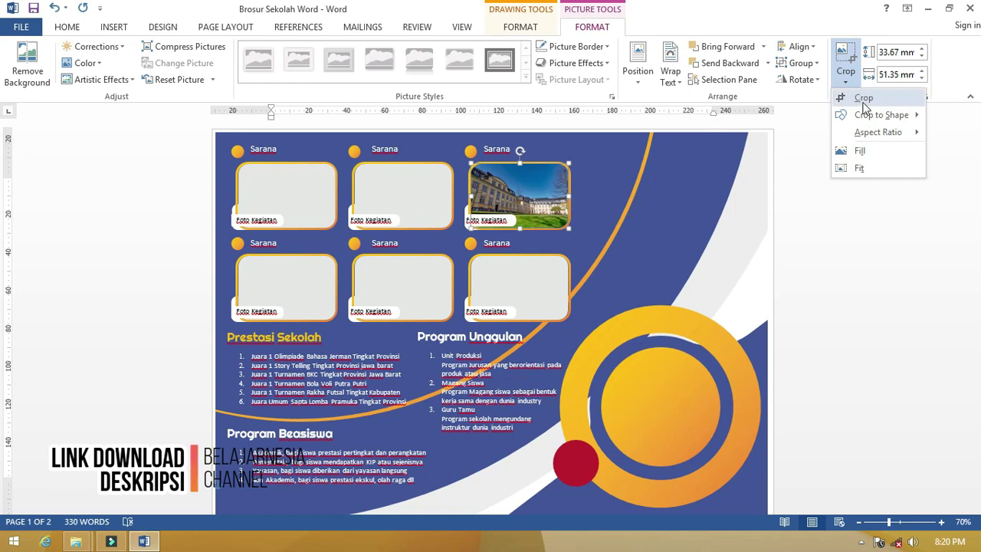
click(860, 98)
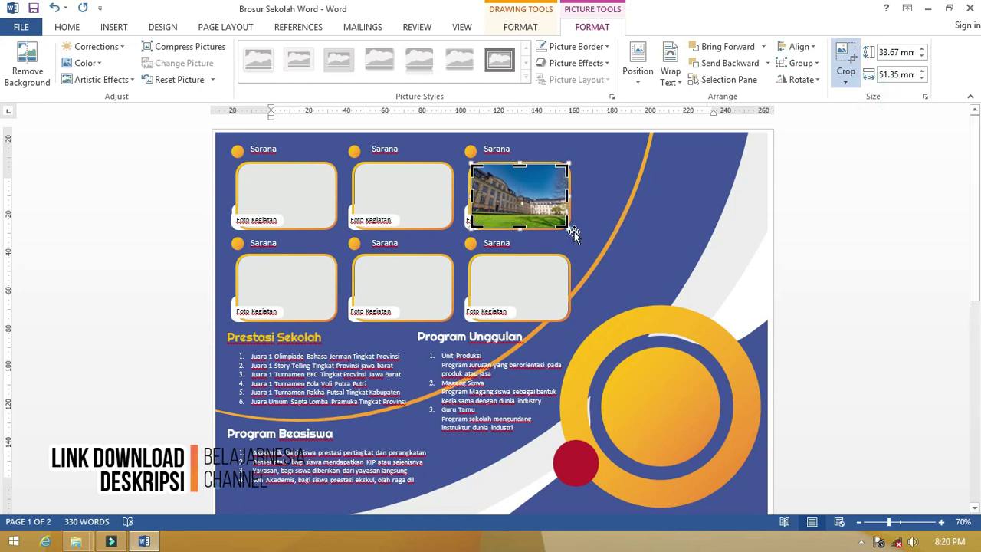
drag(568, 228, 581, 238)
drag(520, 197, 512, 193)
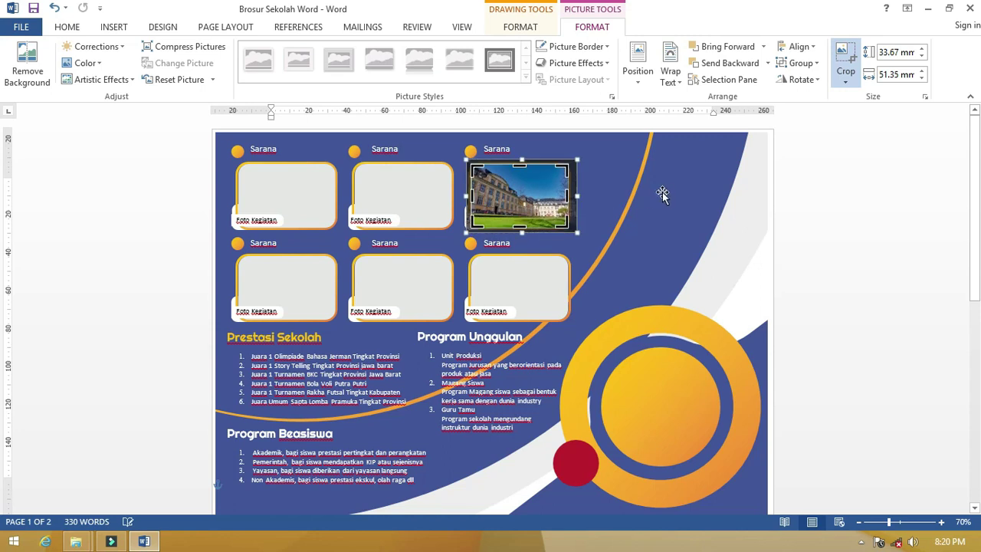
click(631, 182)
scroll(494, 187, down, 1)
scroll(705, 202, down, 1)
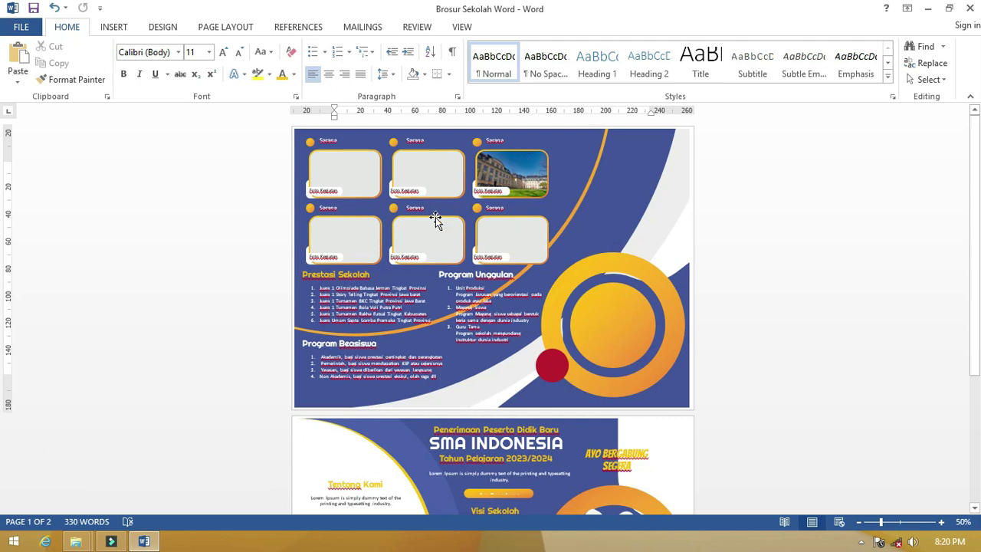
- Undo the accidental nudge and select the small red circle below the orange ring
scroll(656, 293, down, 1)
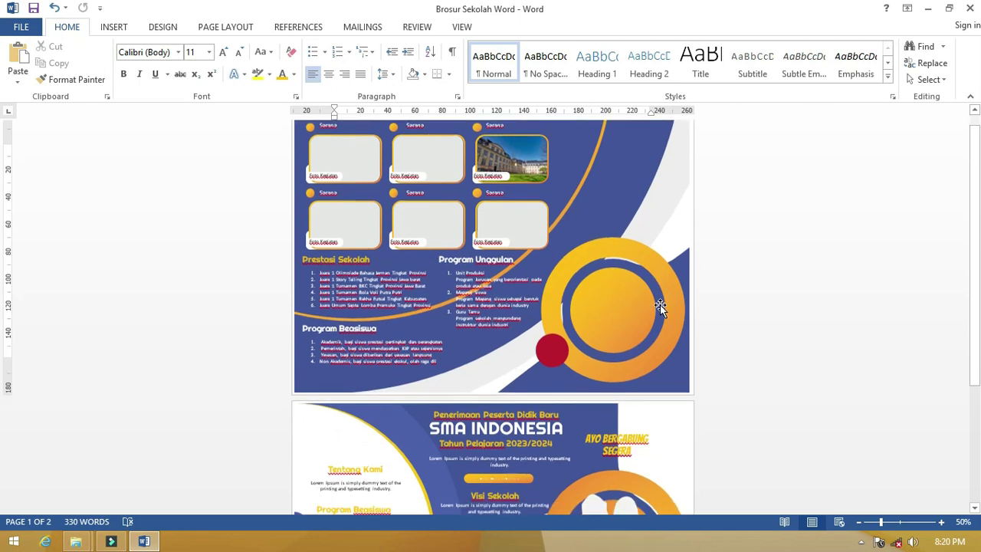
click(633, 304)
double_click(580, 299)
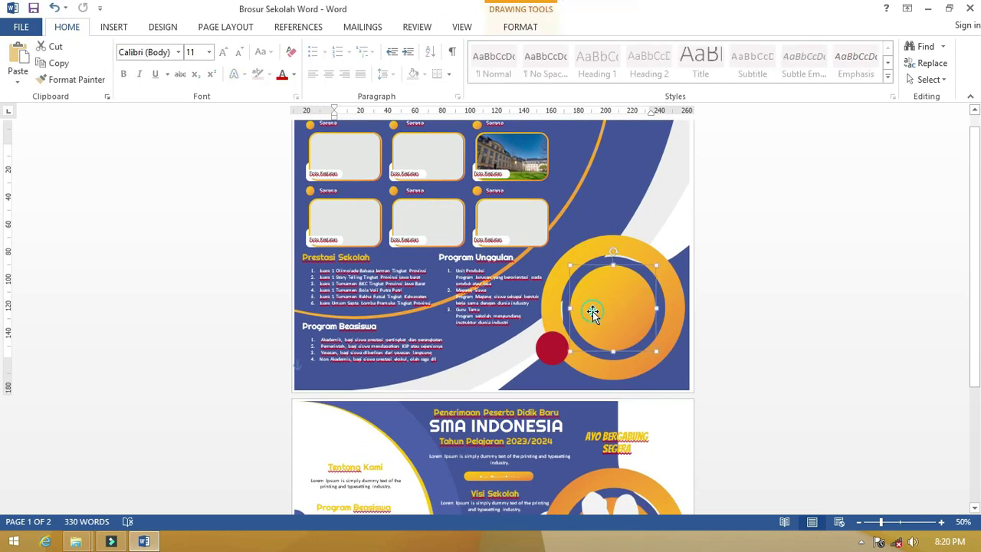
mouse_move(972, 293)
mouse_down()
mouse_move(972, 410)
mouse_move(979, 301)
mouse_up()
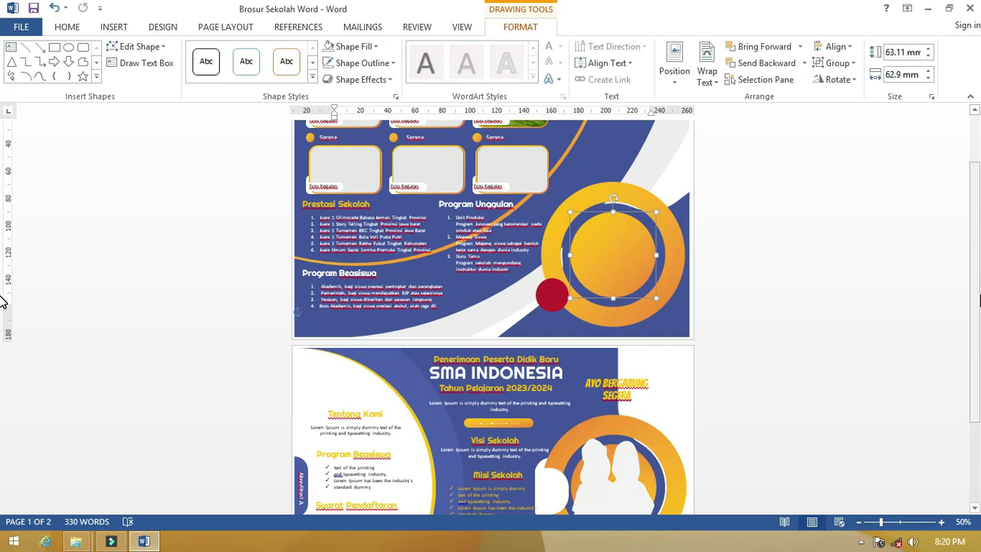
click(541, 298)
click(597, 254)
click(544, 298)
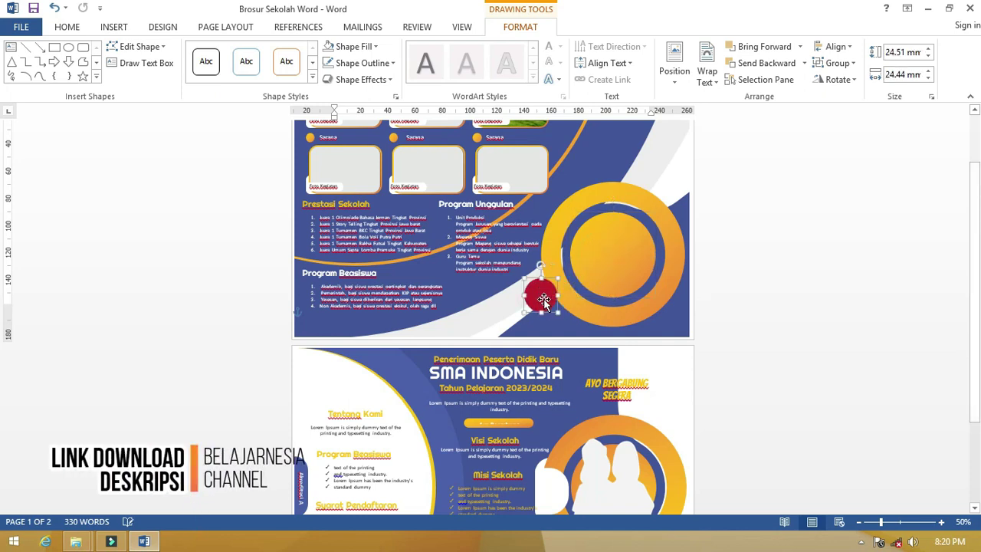
key(ctrl+z)
ctrl+scroll(572, 302, up, 5)
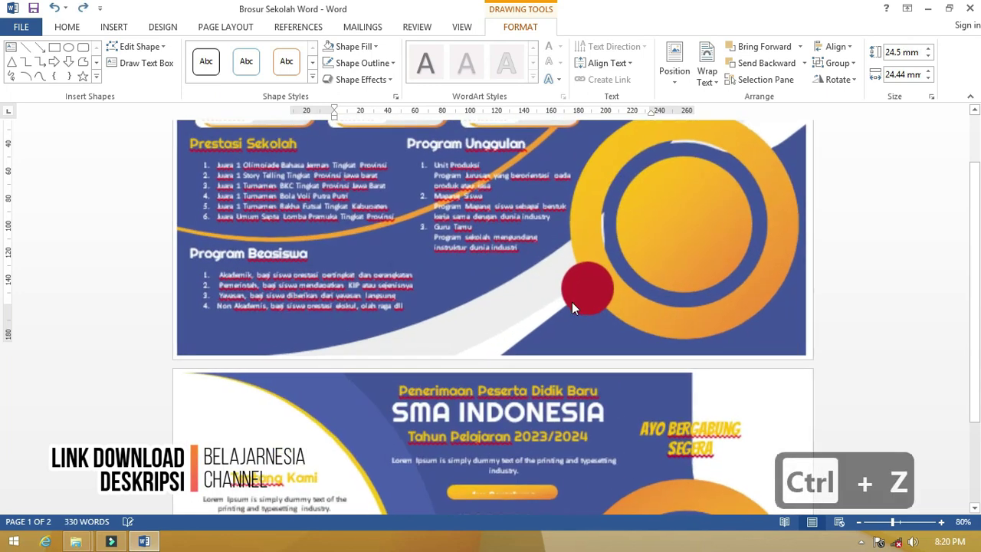
click(601, 282)
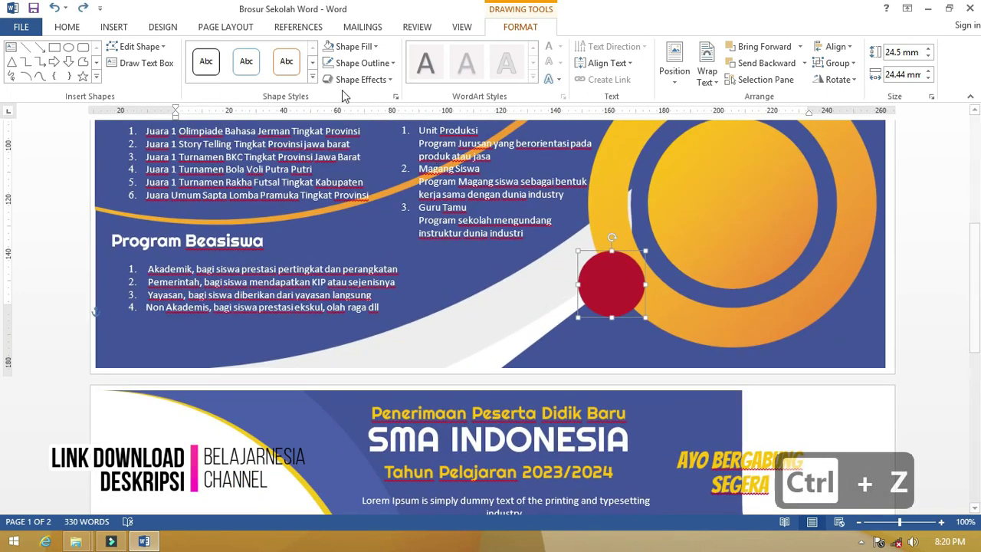
- Fill the small circle dark red, then apply a dark diagonal gradient variation
click(355, 47)
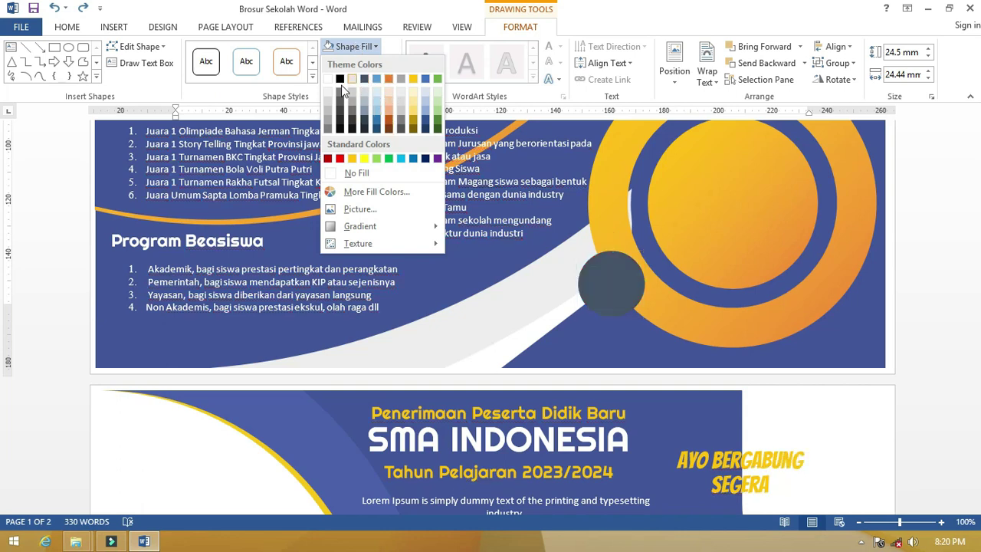
mouse_move(380, 228)
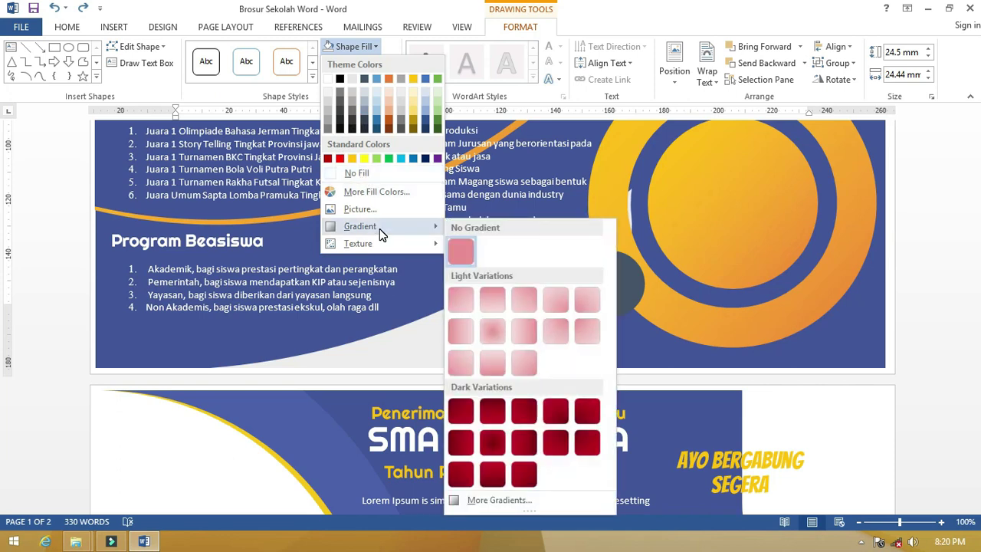
click(328, 158)
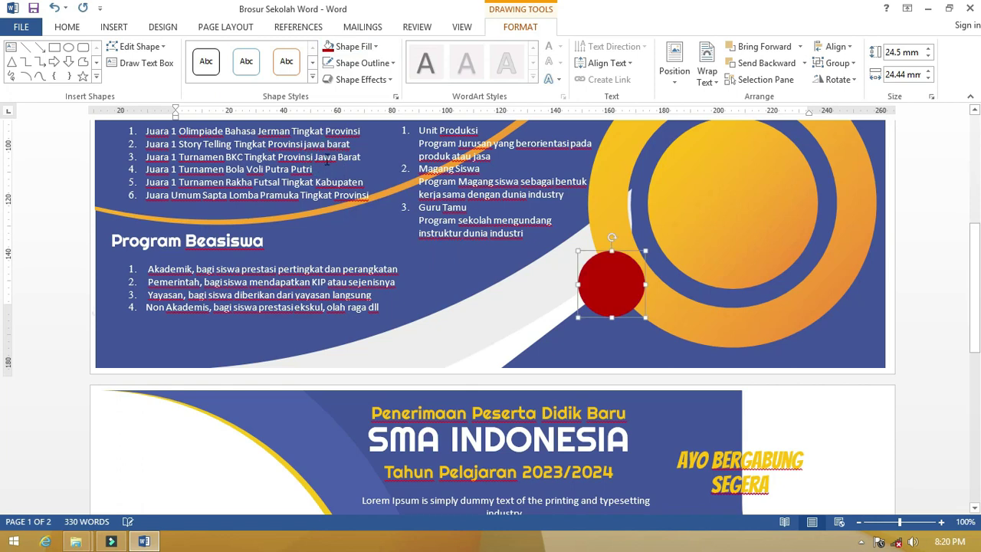
click(353, 46)
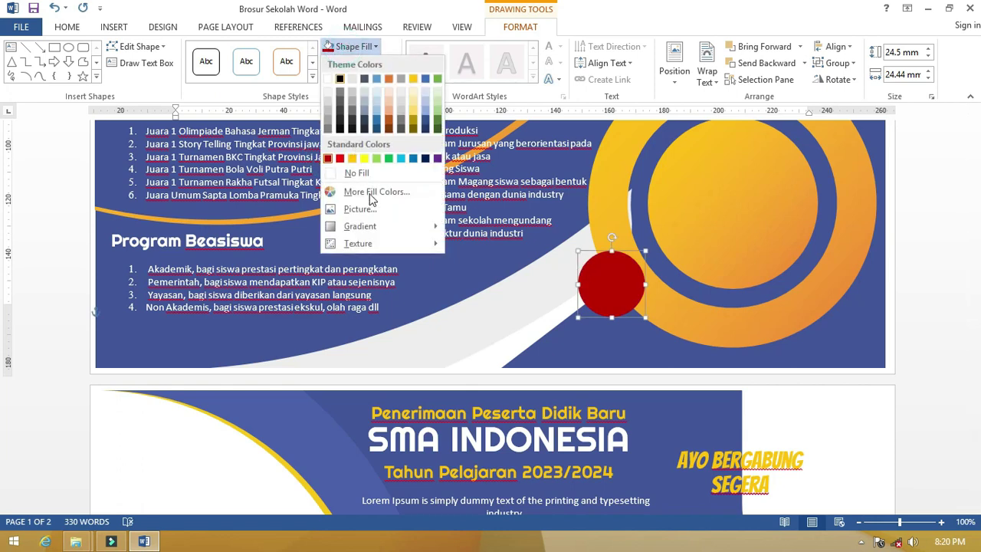
mouse_move(377, 227)
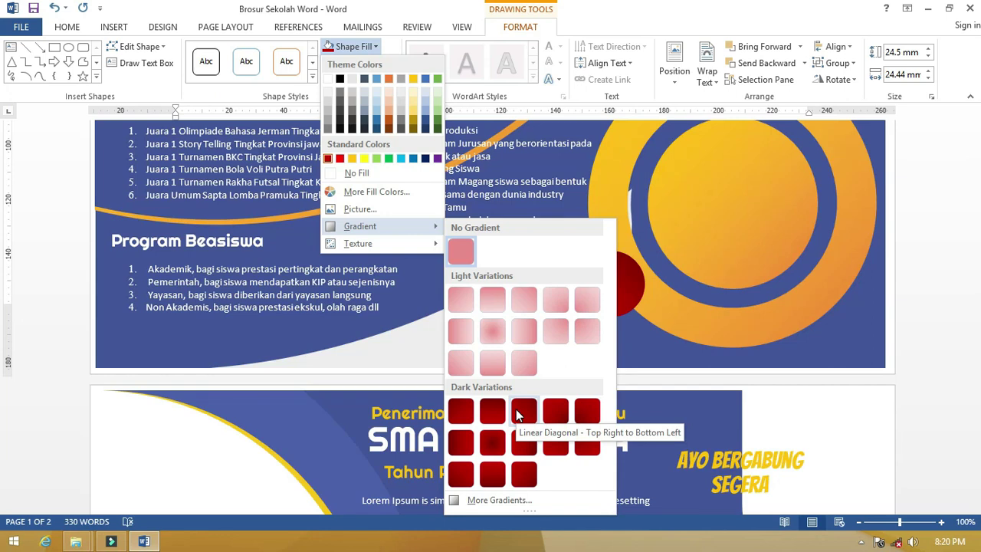
click(516, 409)
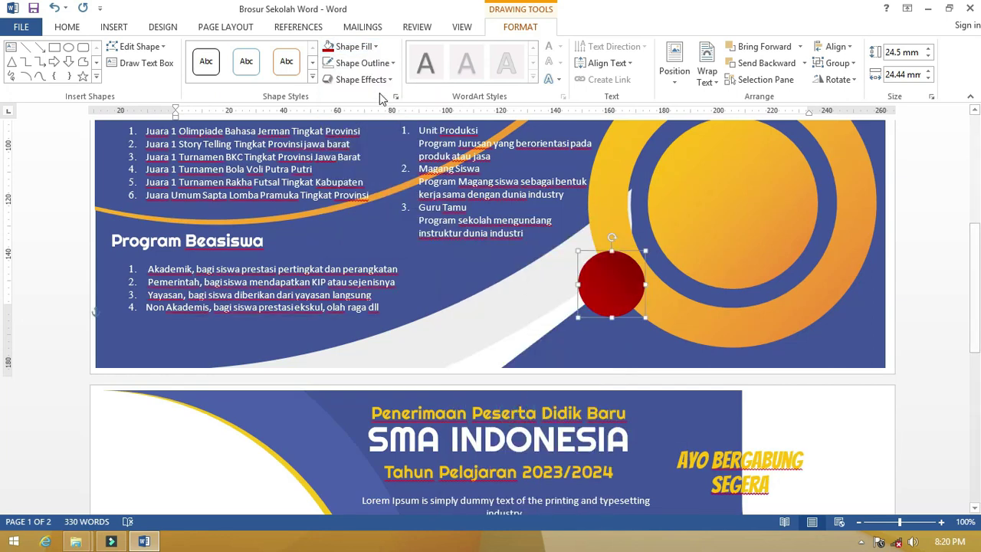
- Open More Gradients to show the circle's full gradient fill settings
click(371, 52)
mouse_move(353, 226)
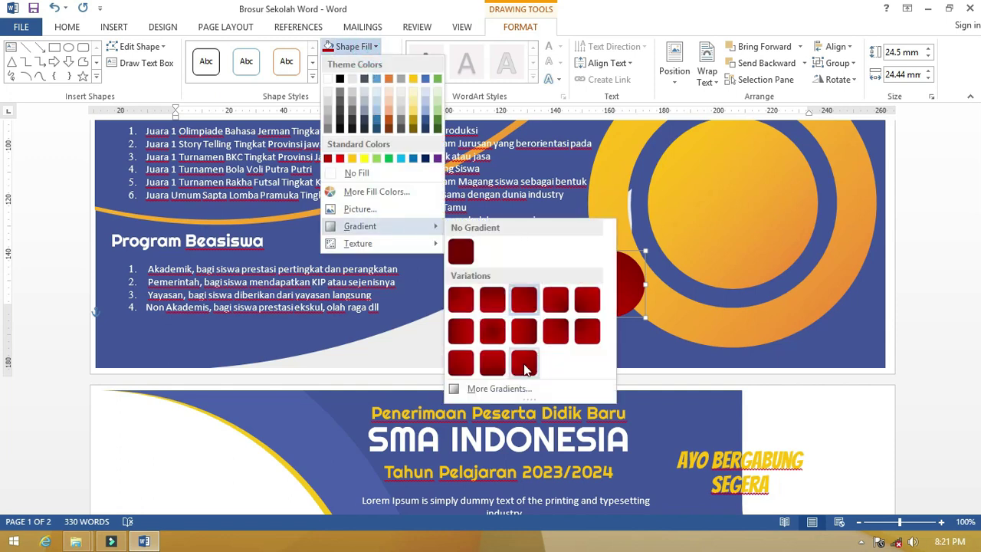
click(528, 389)
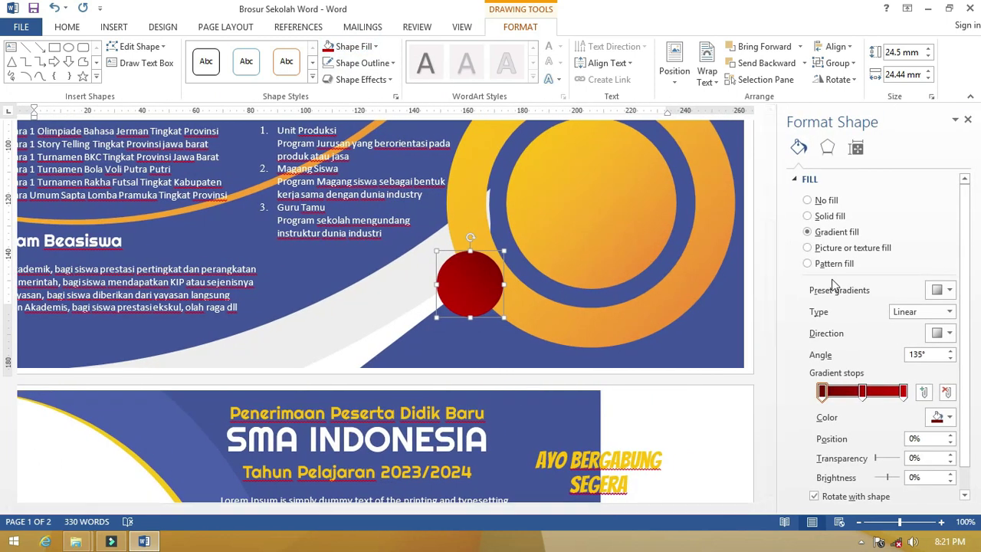
- Make the right gradient stop orange and darken the middle stop to -50% brightness
scroll(961, 244, down, 2)
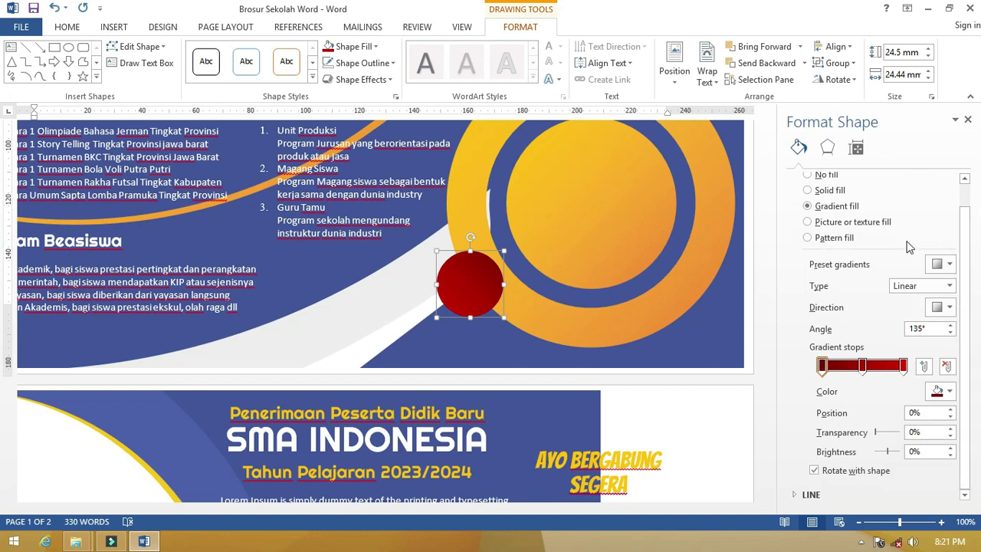
click(903, 366)
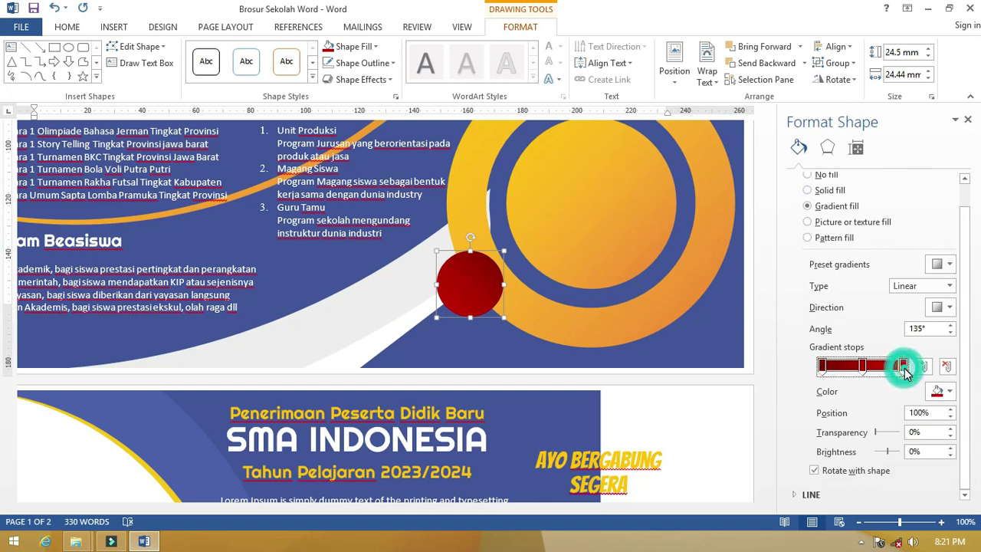
click(951, 392)
click(924, 426)
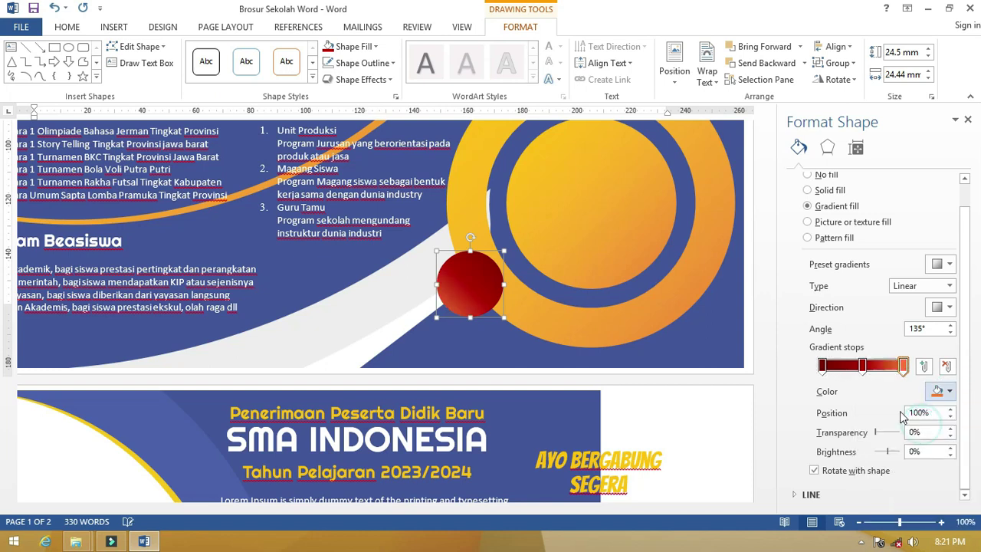
click(862, 366)
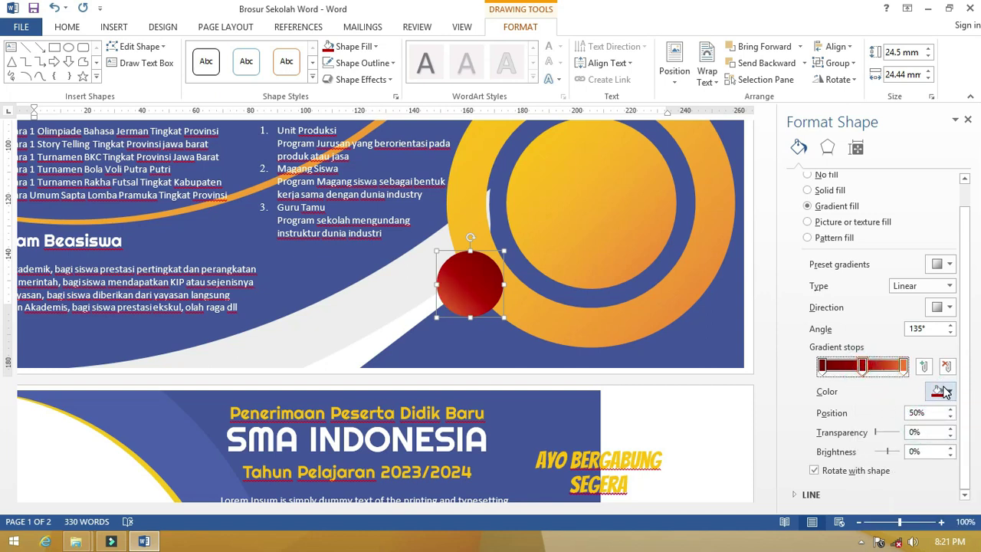
click(942, 404)
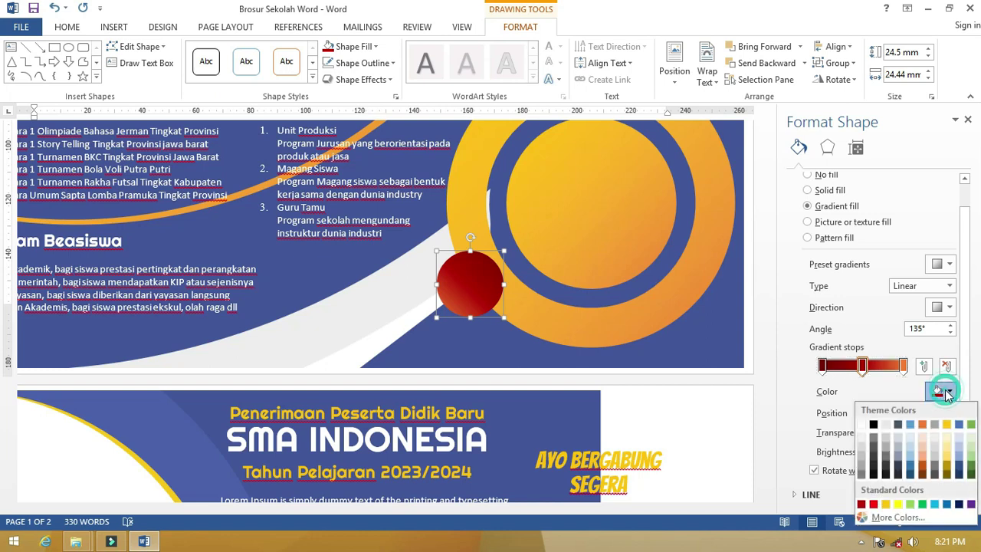
click(924, 473)
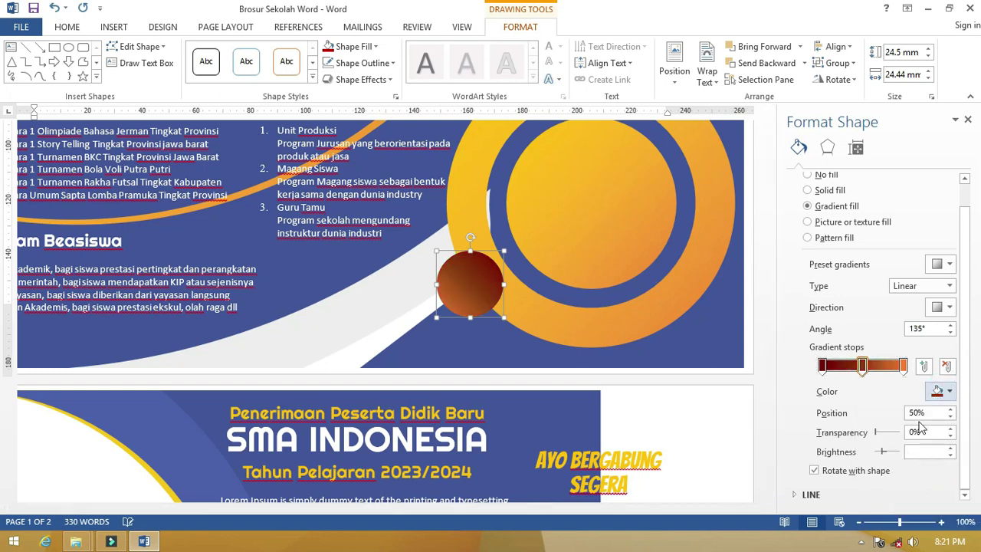
- Change the gradient direction and set the gradient type to Rectangular
click(940, 308)
click(899, 334)
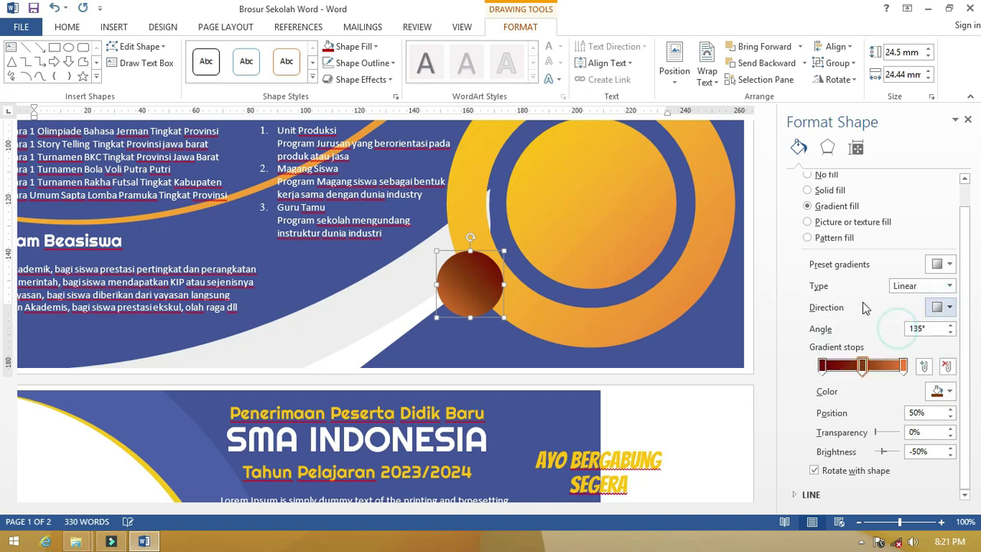
click(940, 307)
click(903, 365)
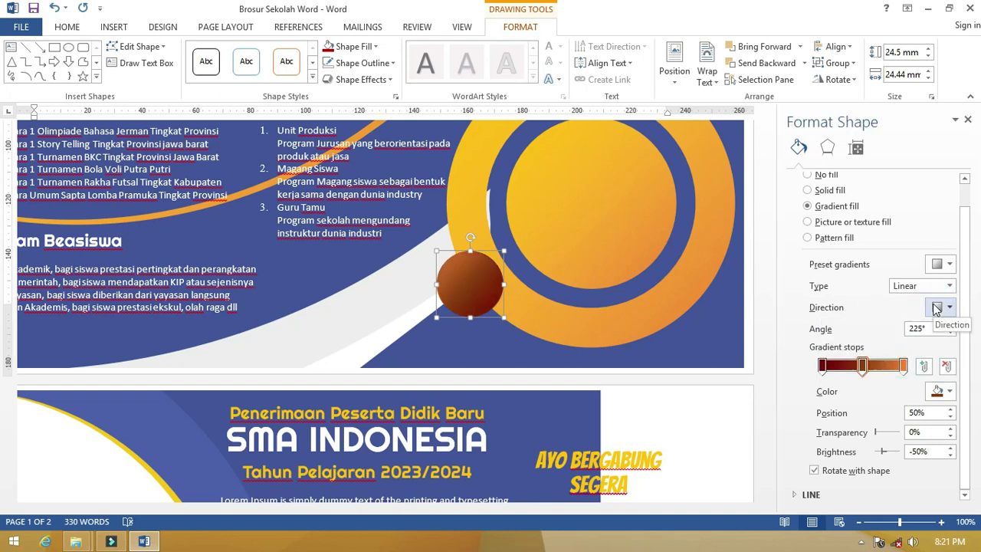
click(929, 287)
click(918, 314)
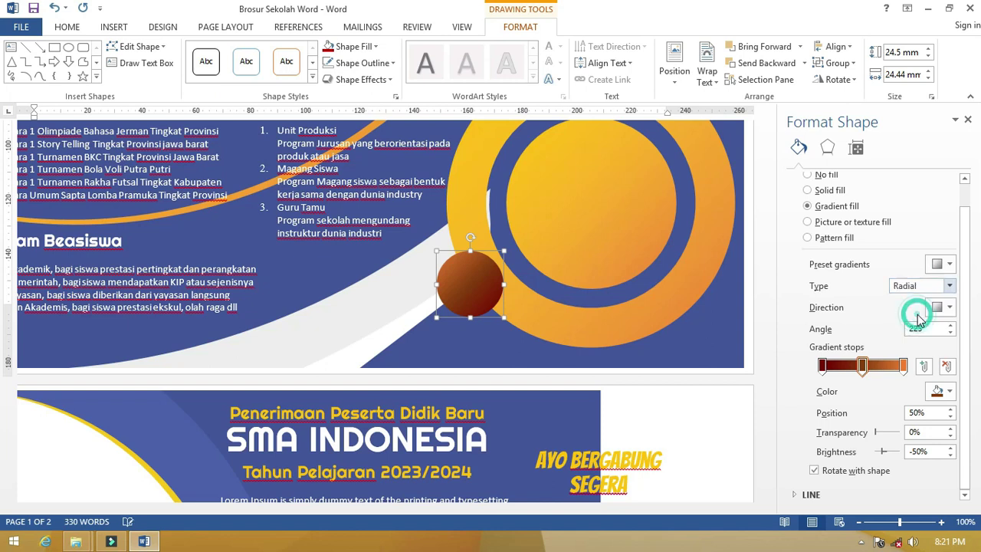
click(921, 289)
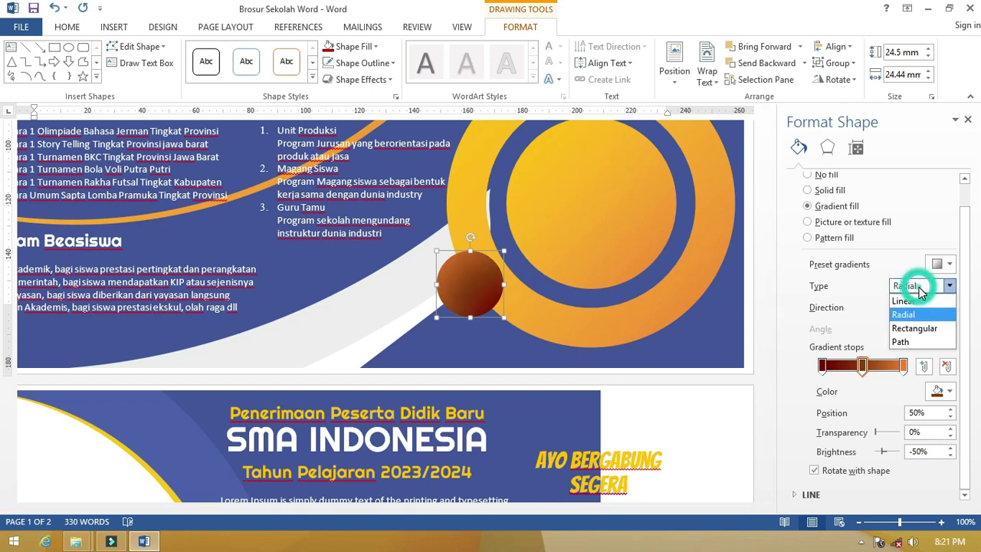
click(916, 329)
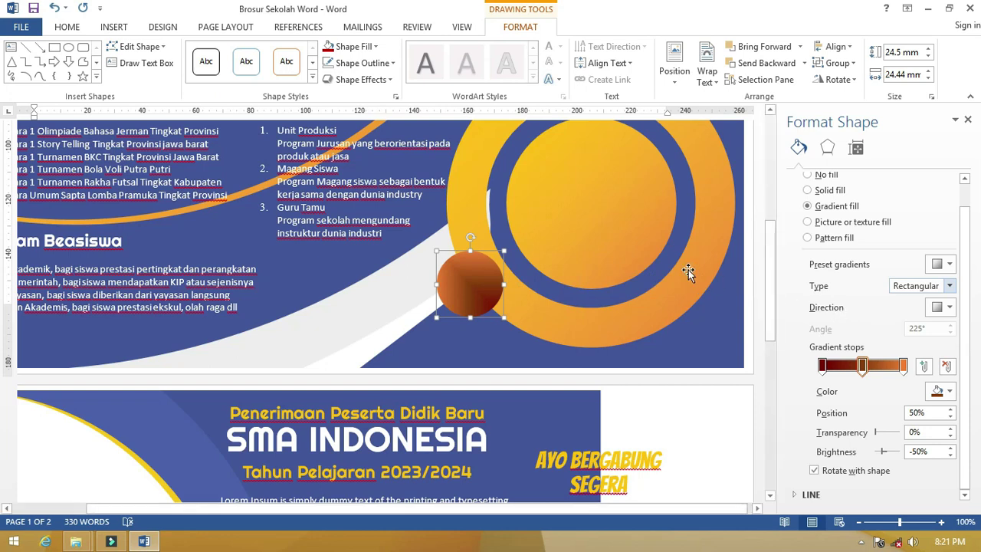
click(593, 232)
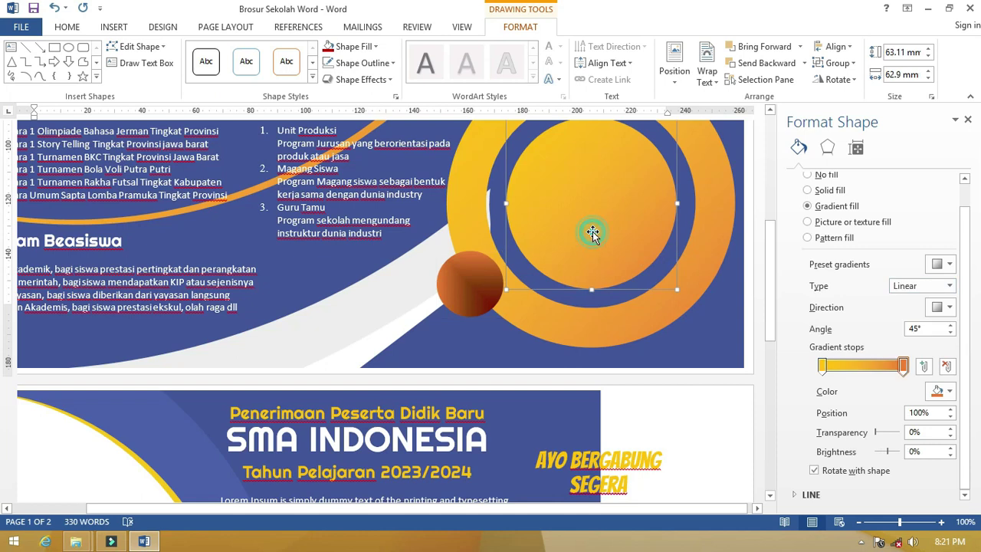
scroll(580, 225, down, 4)
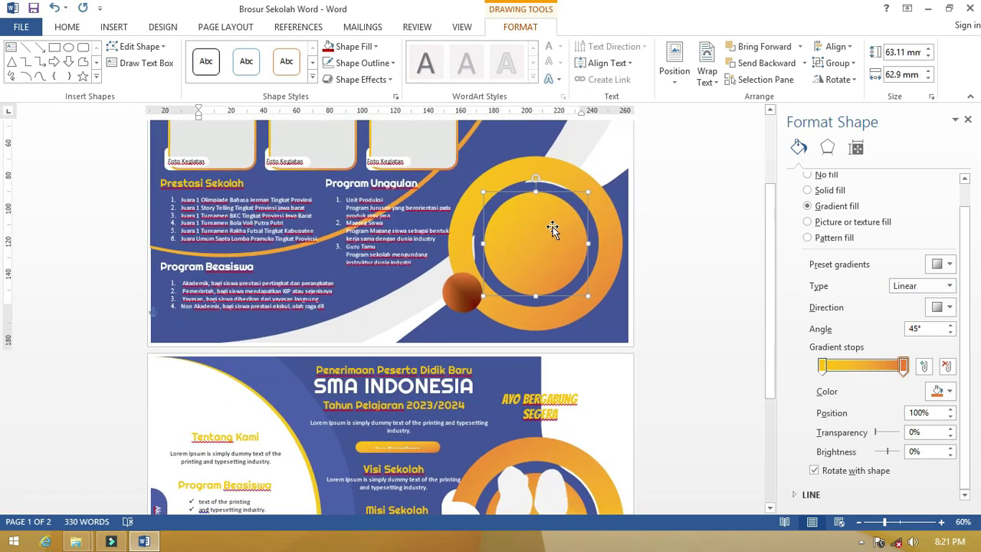
scroll(523, 238, down, 3)
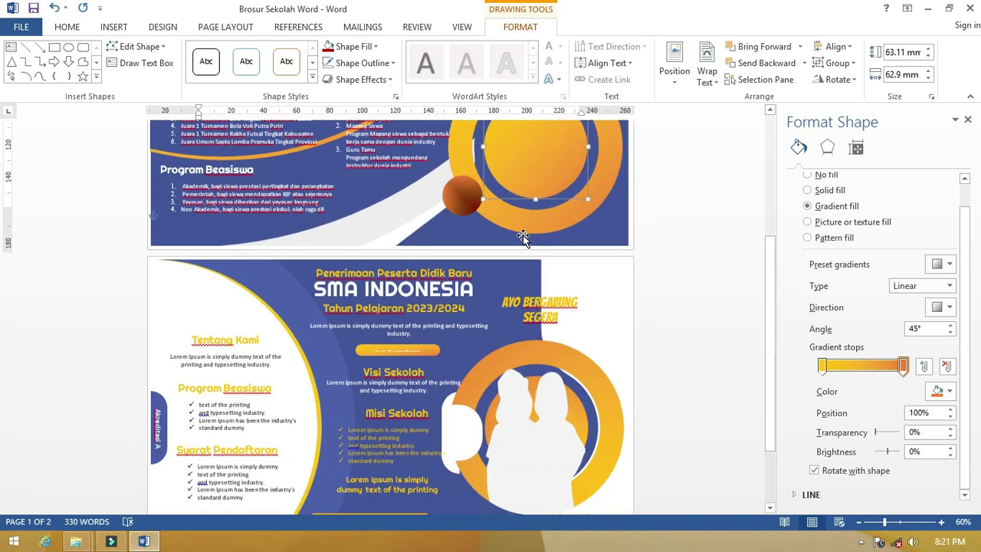
scroll(523, 238, up, 4)
scroll(524, 238, up, 10)
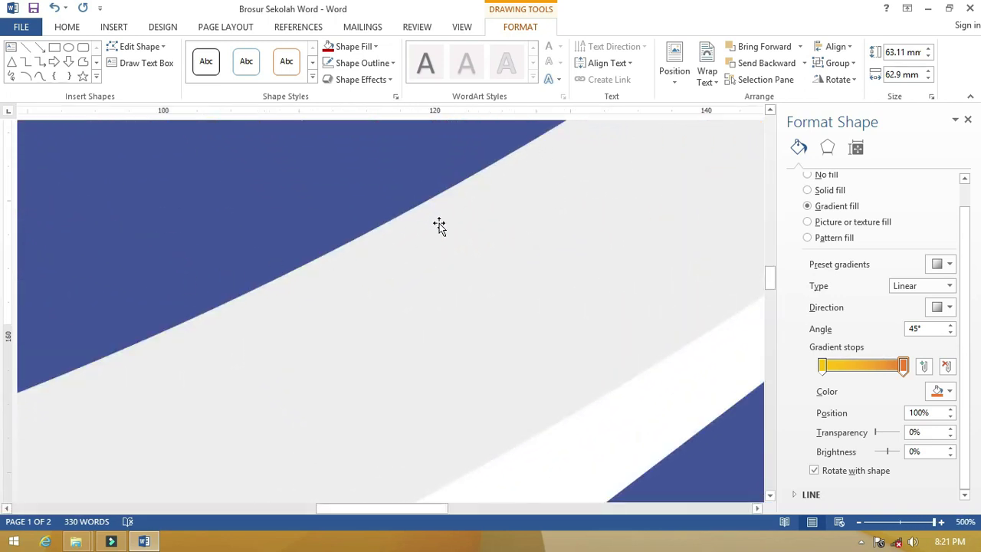
scroll(440, 224, down, 12)
scroll(442, 229, down, 12)
scroll(443, 229, down, 10)
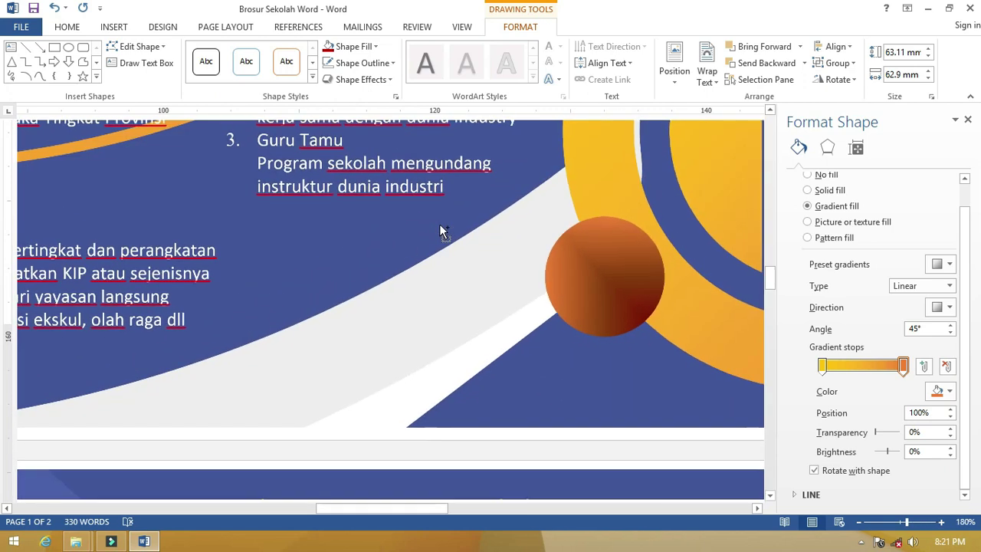
scroll(443, 229, down, 14)
scroll(442, 232, down, 1)
scroll(295, 230, up, 6)
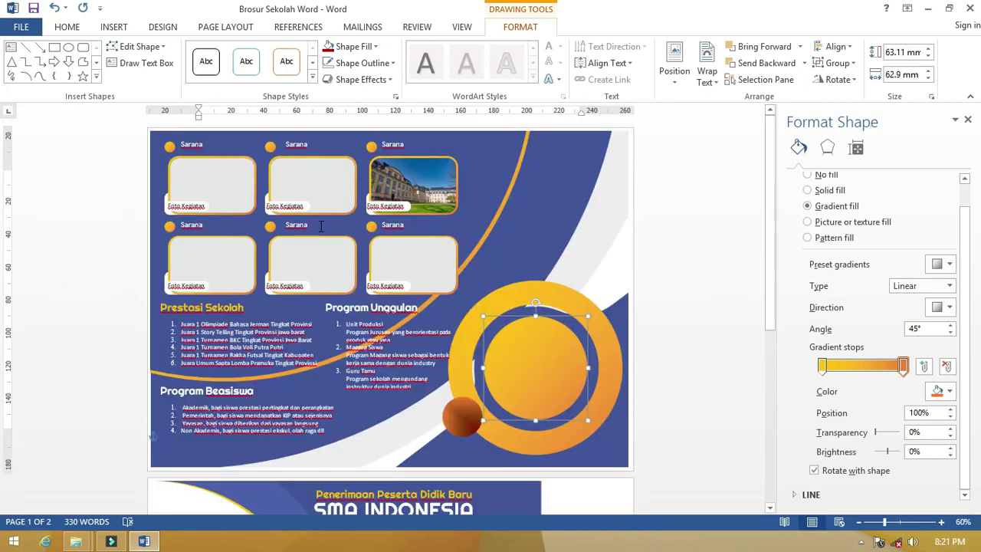
scroll(294, 225, down, 1)
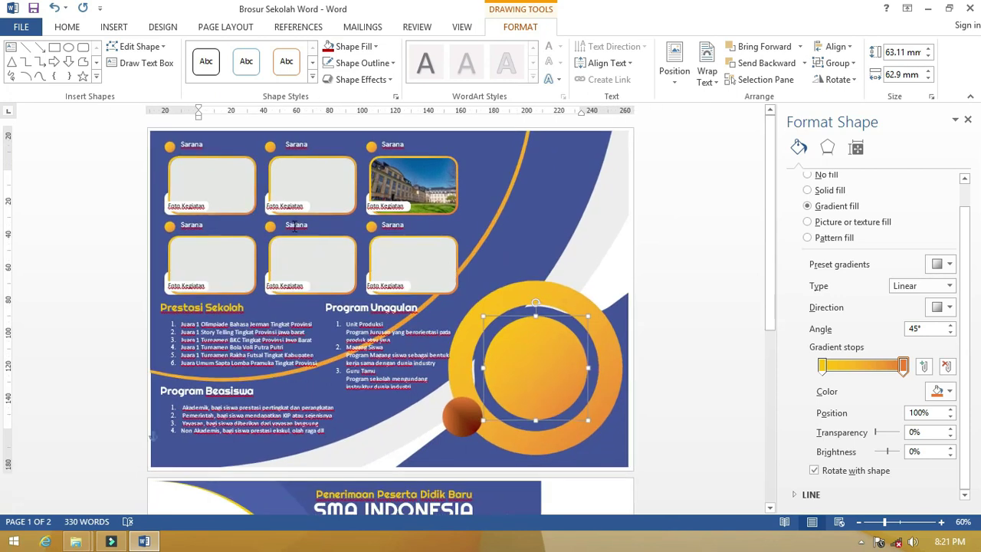